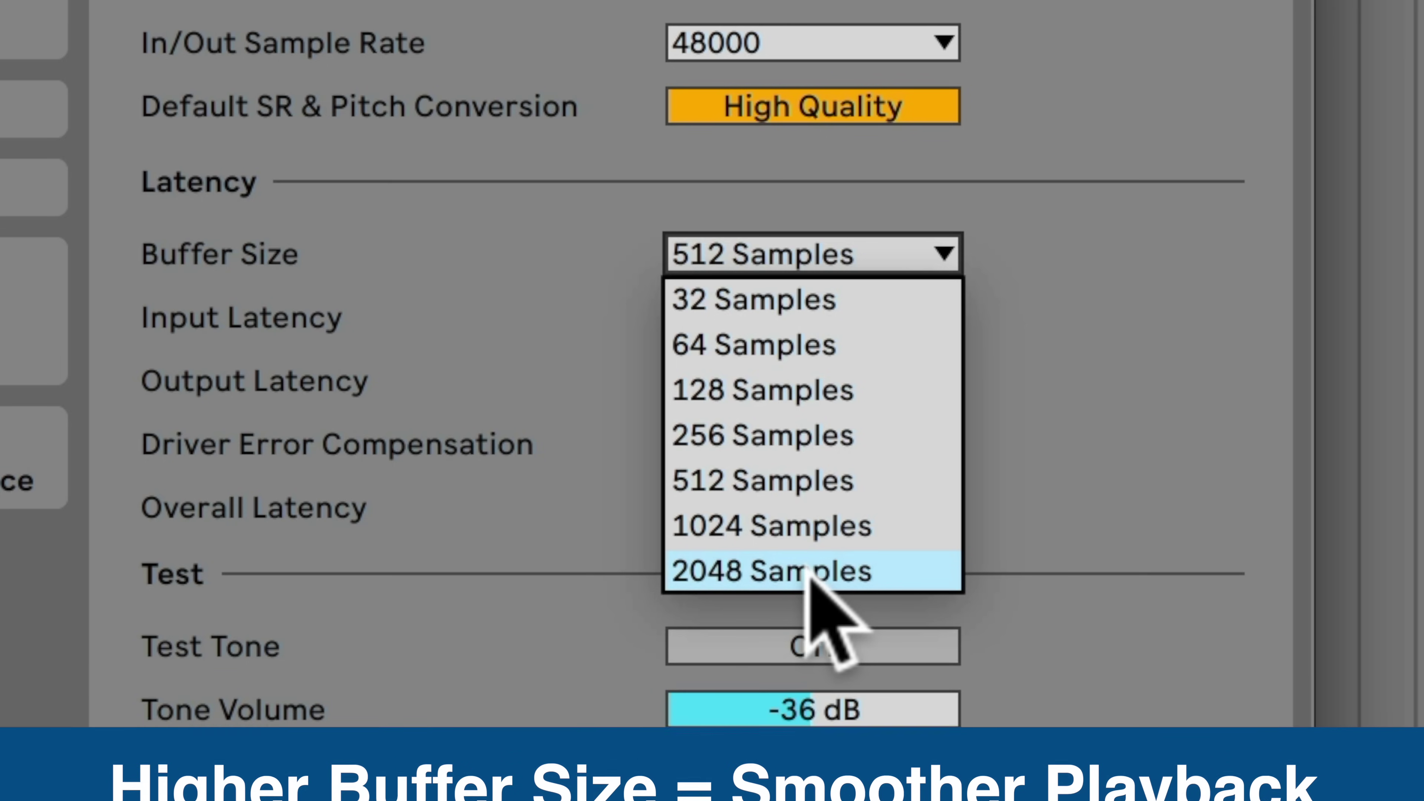
# Step: Choose a buffer size of 512 Samples in the audio preferences and open the File/Folder preferences
pyautogui.click(849, 480)
pyautogui.click(1086, 297)
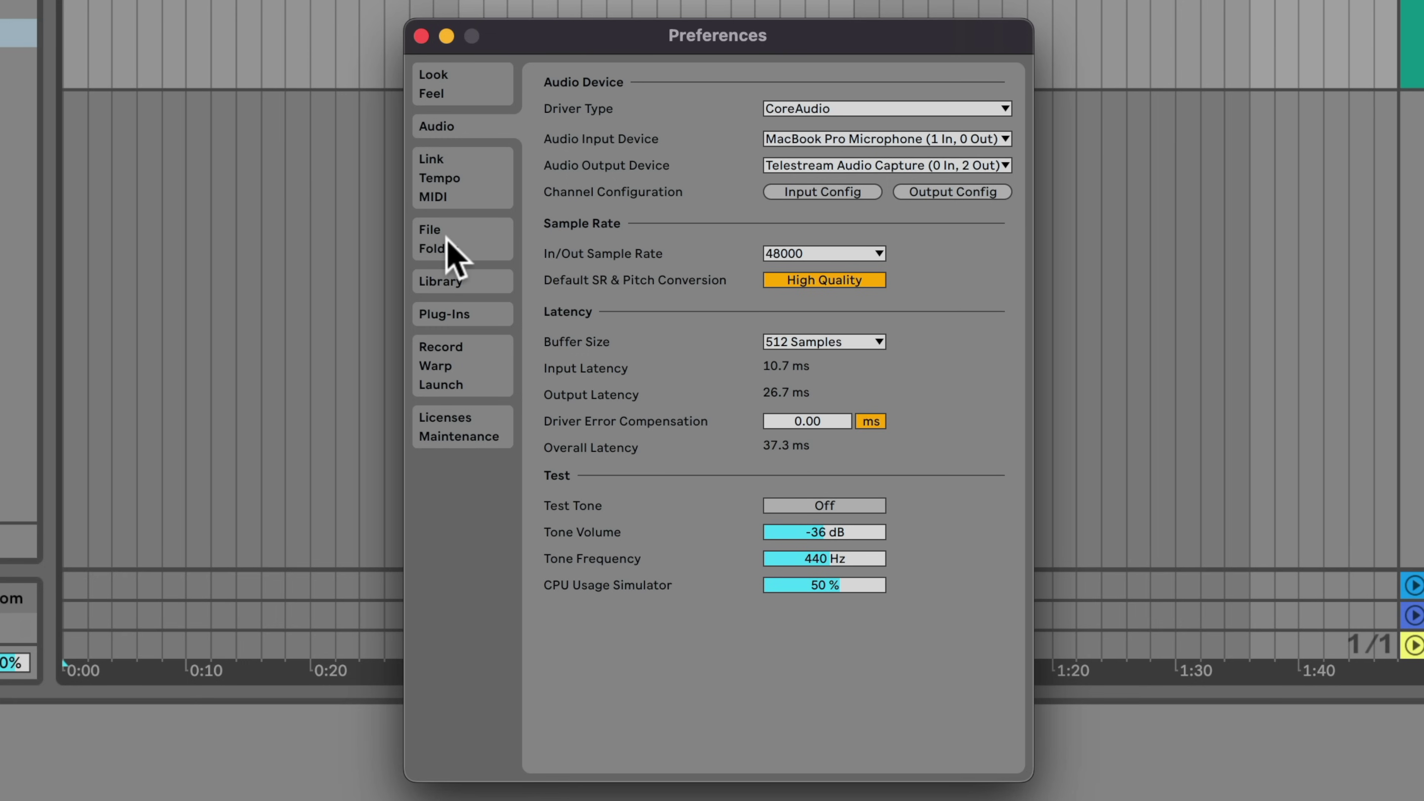
pyautogui.click(448, 247)
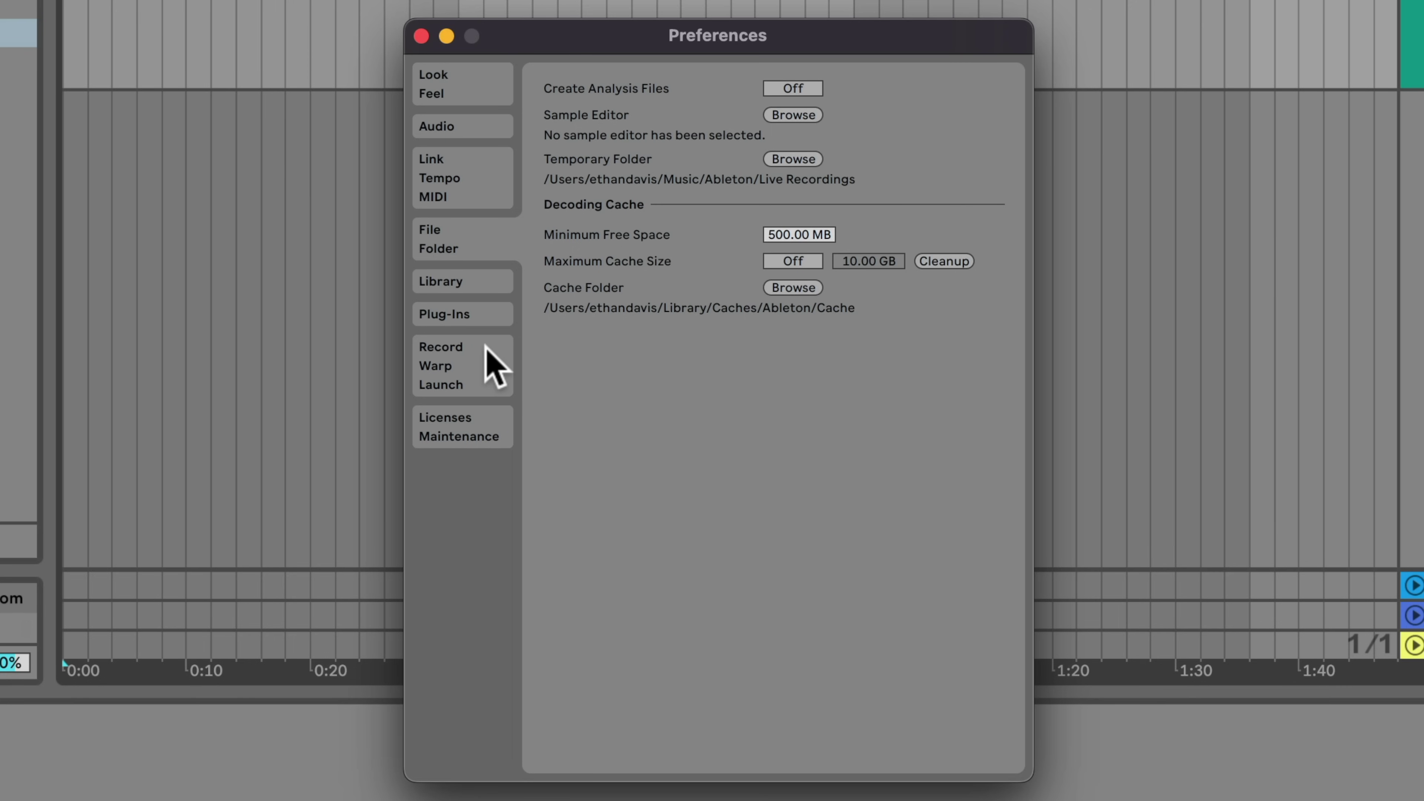
# Step: Set Loop/Warp Short Samples to Unwarped One Shot in the Record/Warp/Launch preferences
pyautogui.click(485, 348)
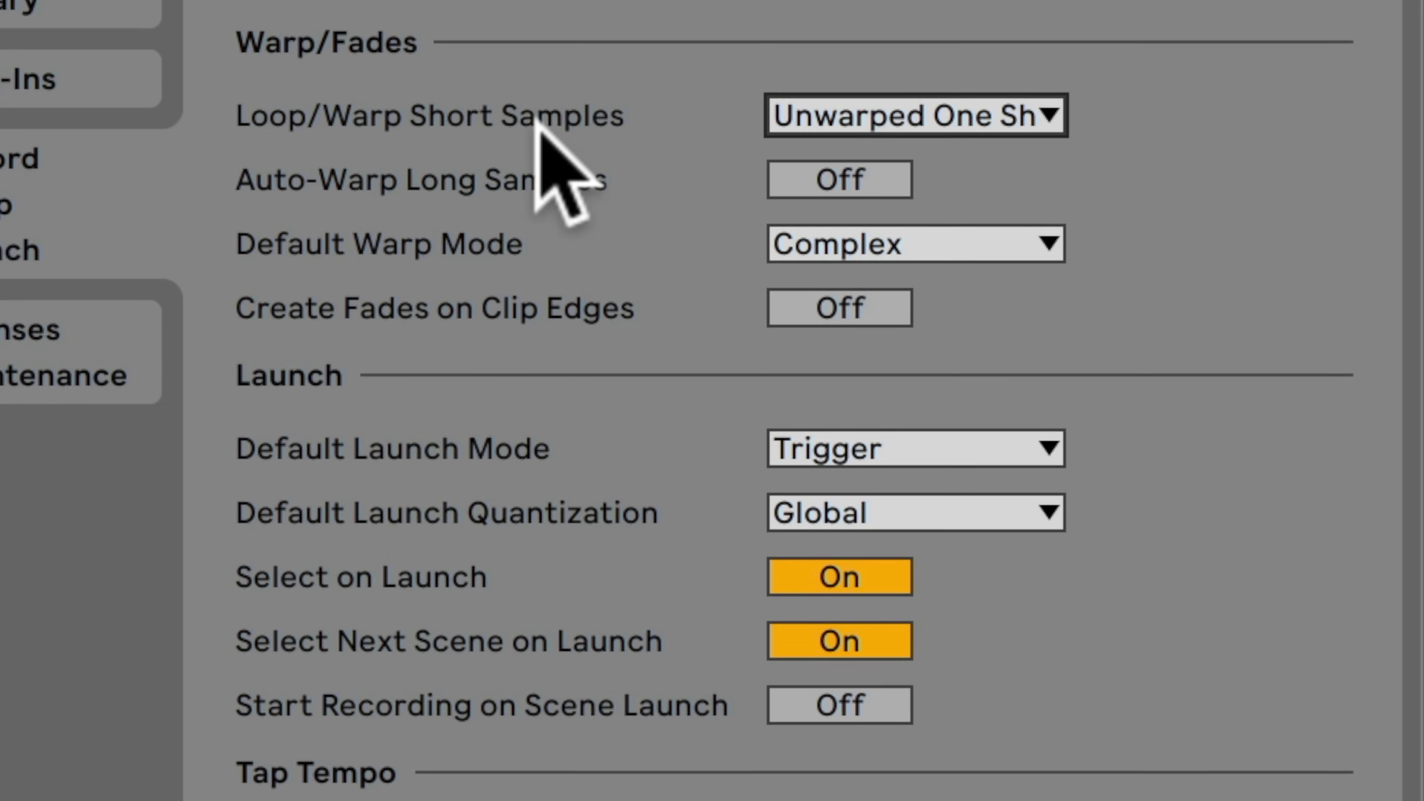
pyautogui.click(1041, 102)
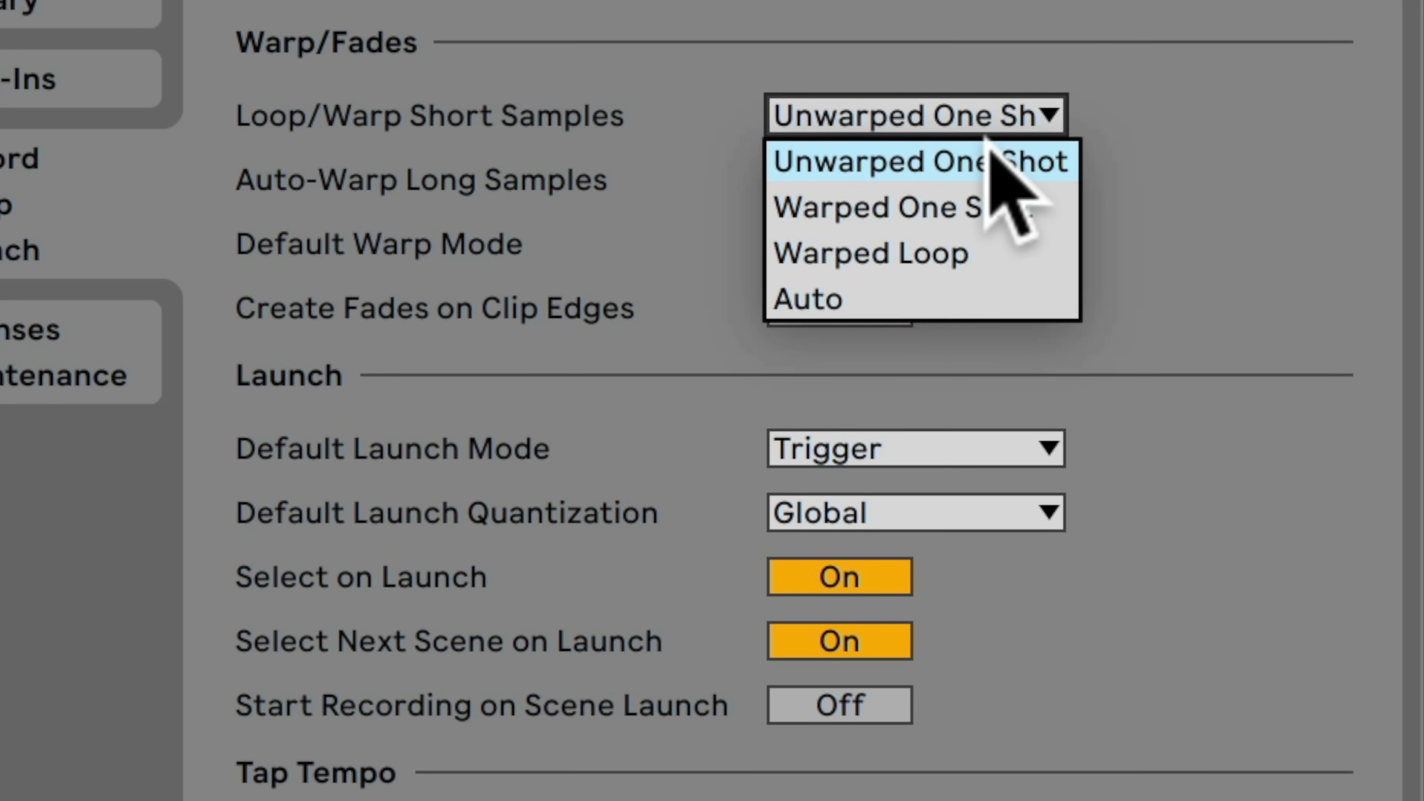
pyautogui.click(991, 152)
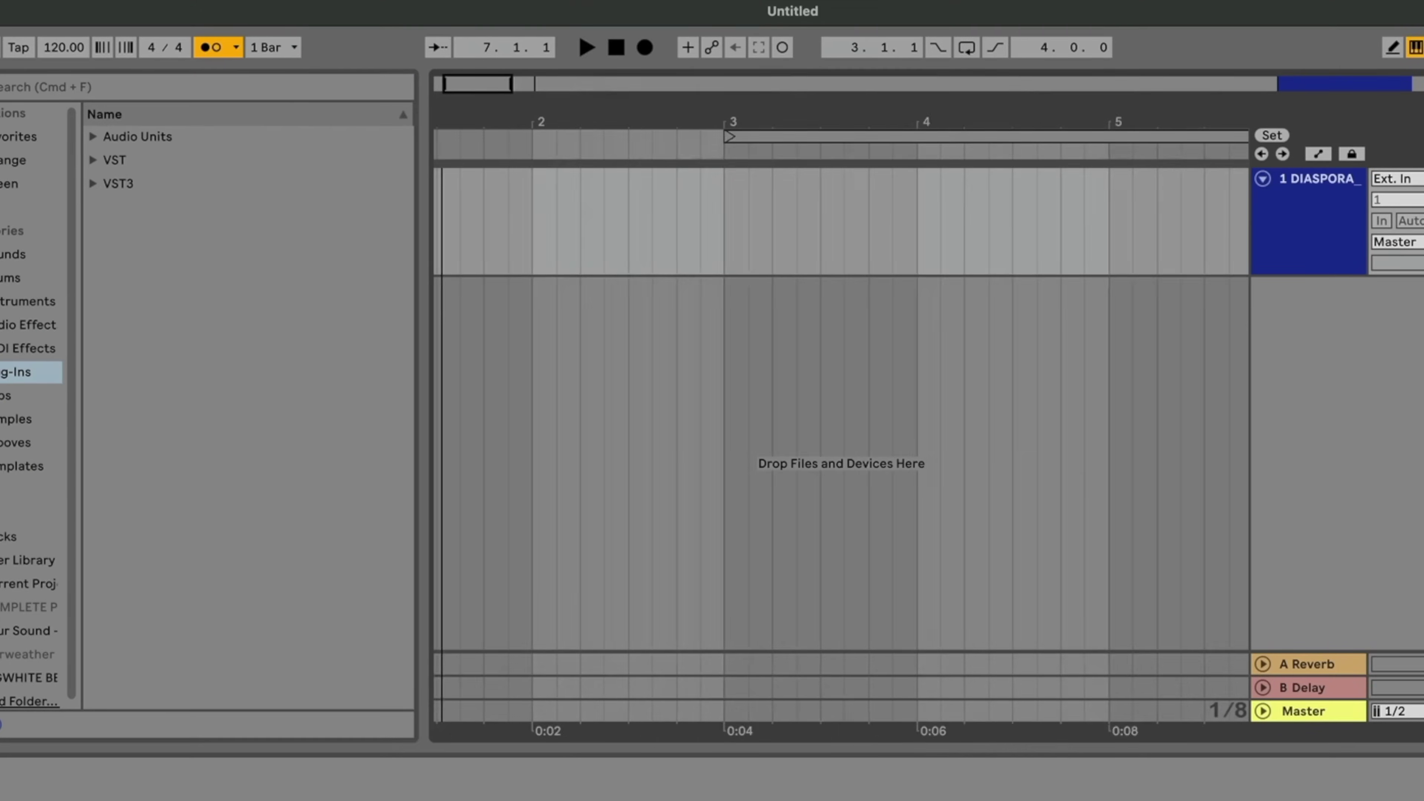
# Step: Place the Splice sample Bpm140_Shaker16.wav on the first audio track, starting at bar 1
pyautogui.moveTo(442, 122); pyautogui.dragTo(536, 124)
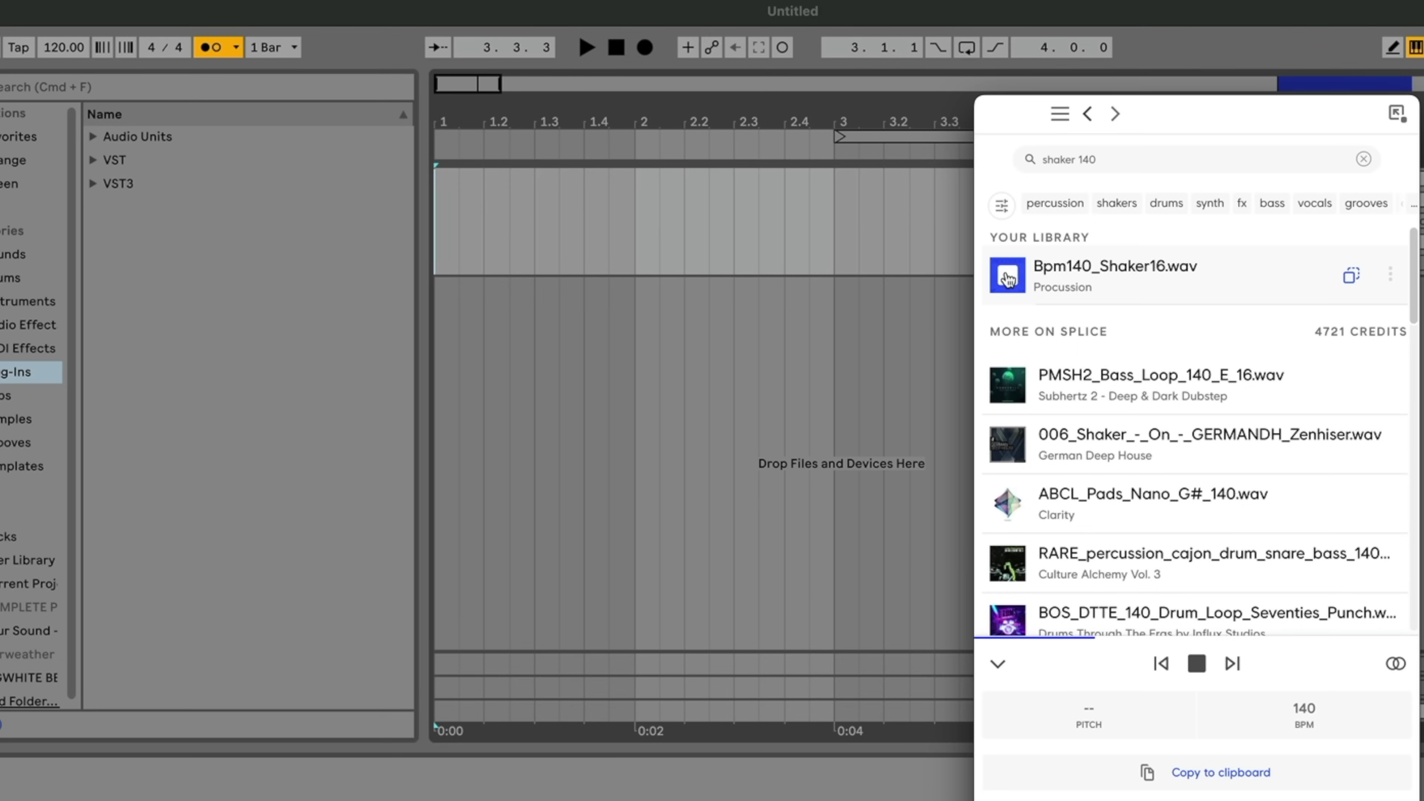
pyautogui.moveTo(1073, 265); pyautogui.dragTo(555, 202)
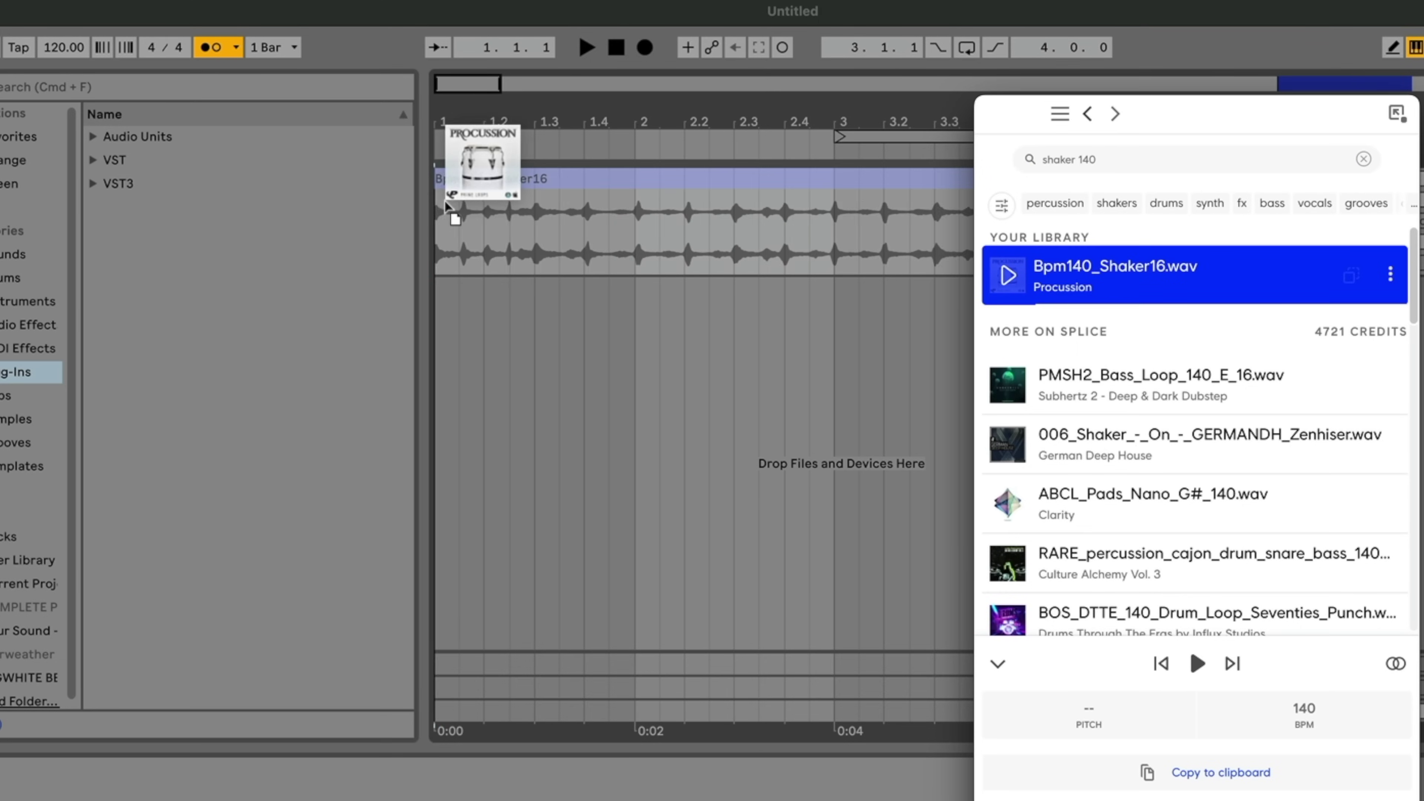
pyautogui.moveTo(447, 205); pyautogui.dragTo(444, 203)
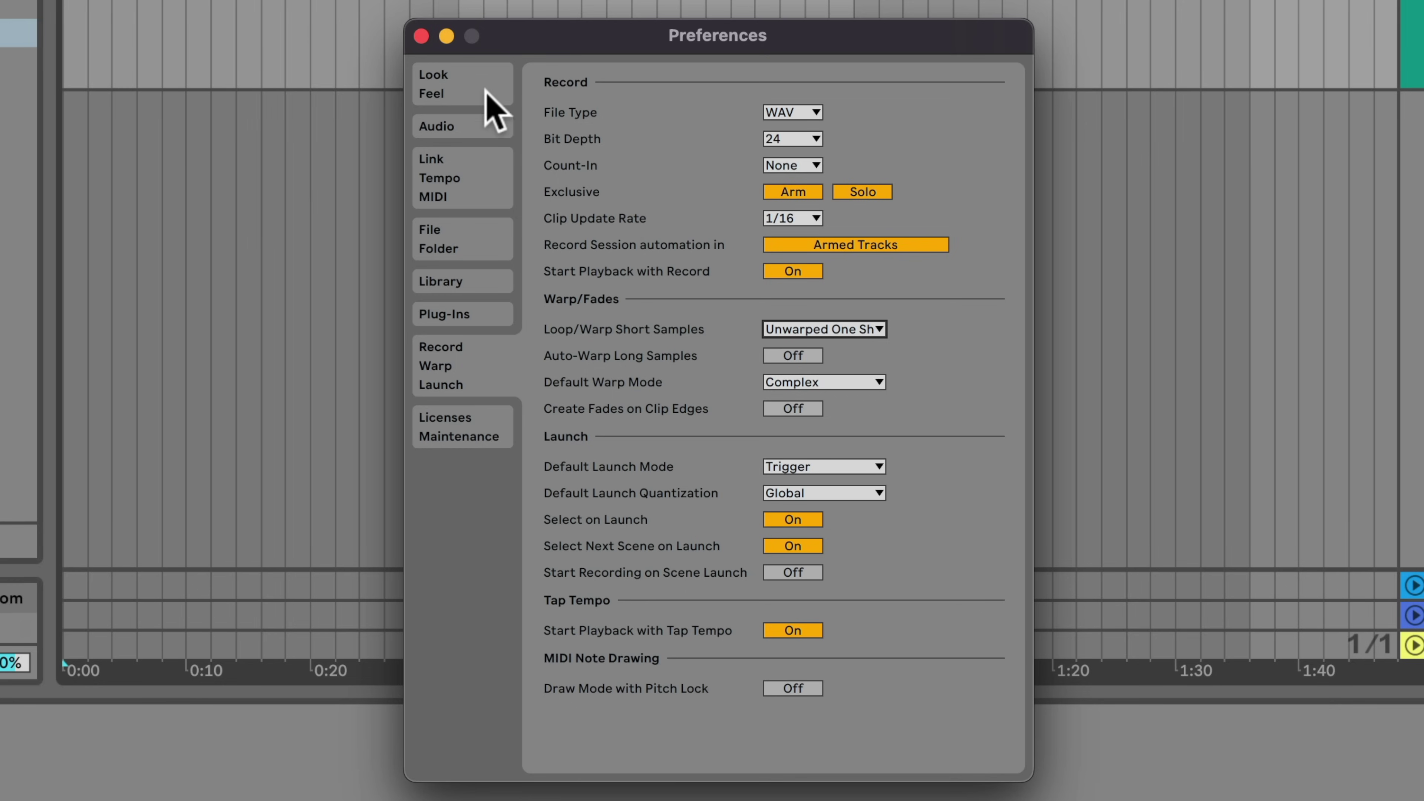
# Step: Adjust the Zoom Display amount in the Look/Feel preferences
pyautogui.click(485, 87)
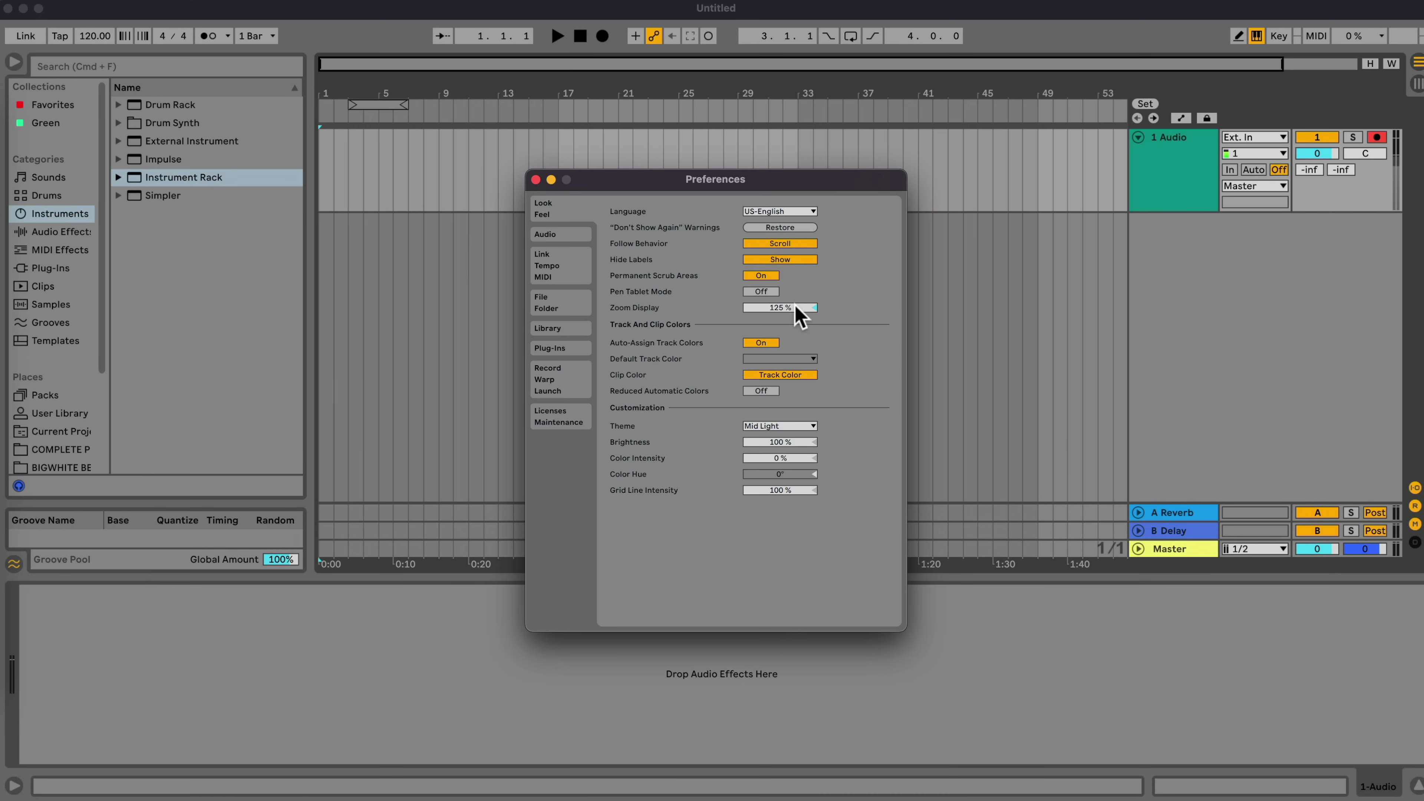
pyautogui.moveTo(800, 318); pyautogui.dragTo(801, 371)
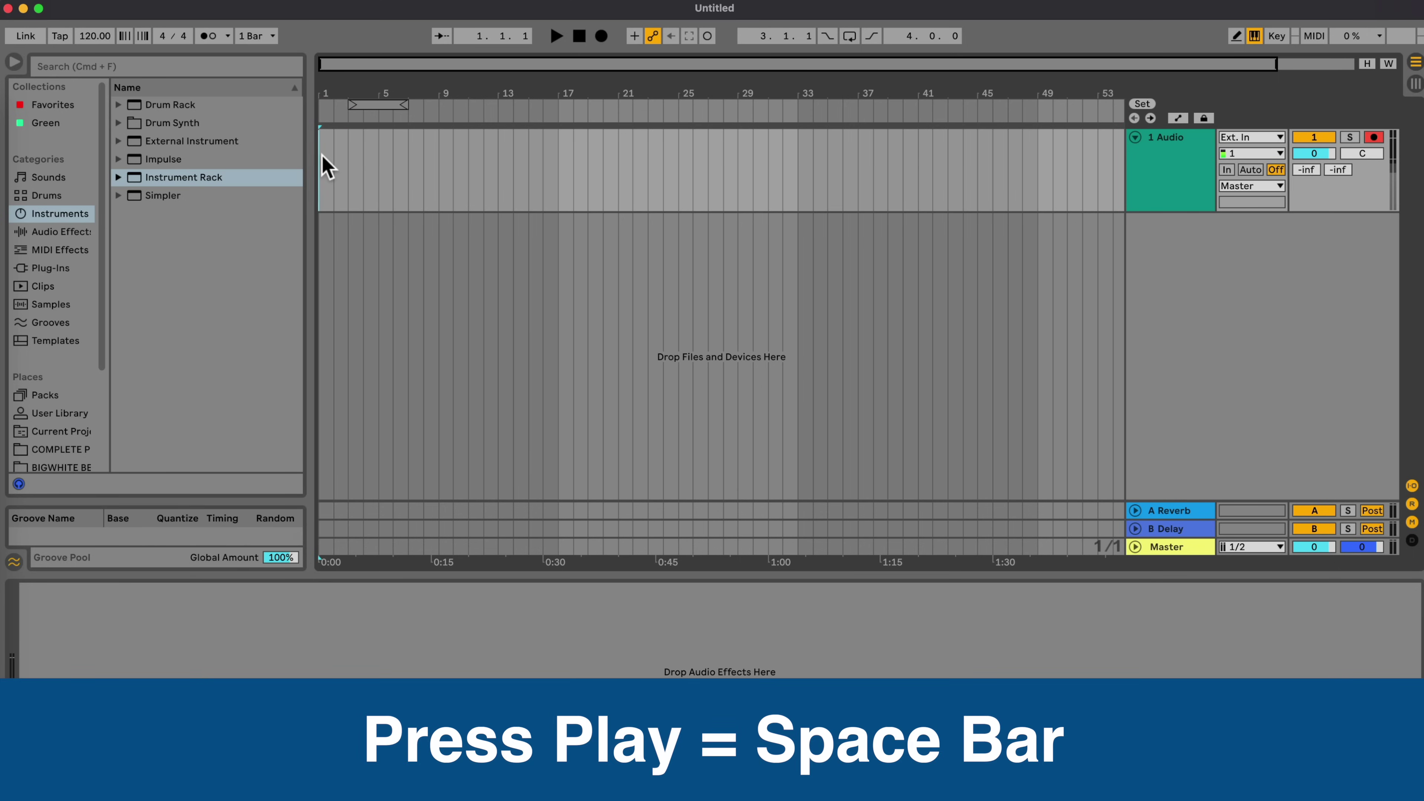
# Step: Start playback of the set and change the song tempo to 103.00 BPM
pyautogui.press('space')
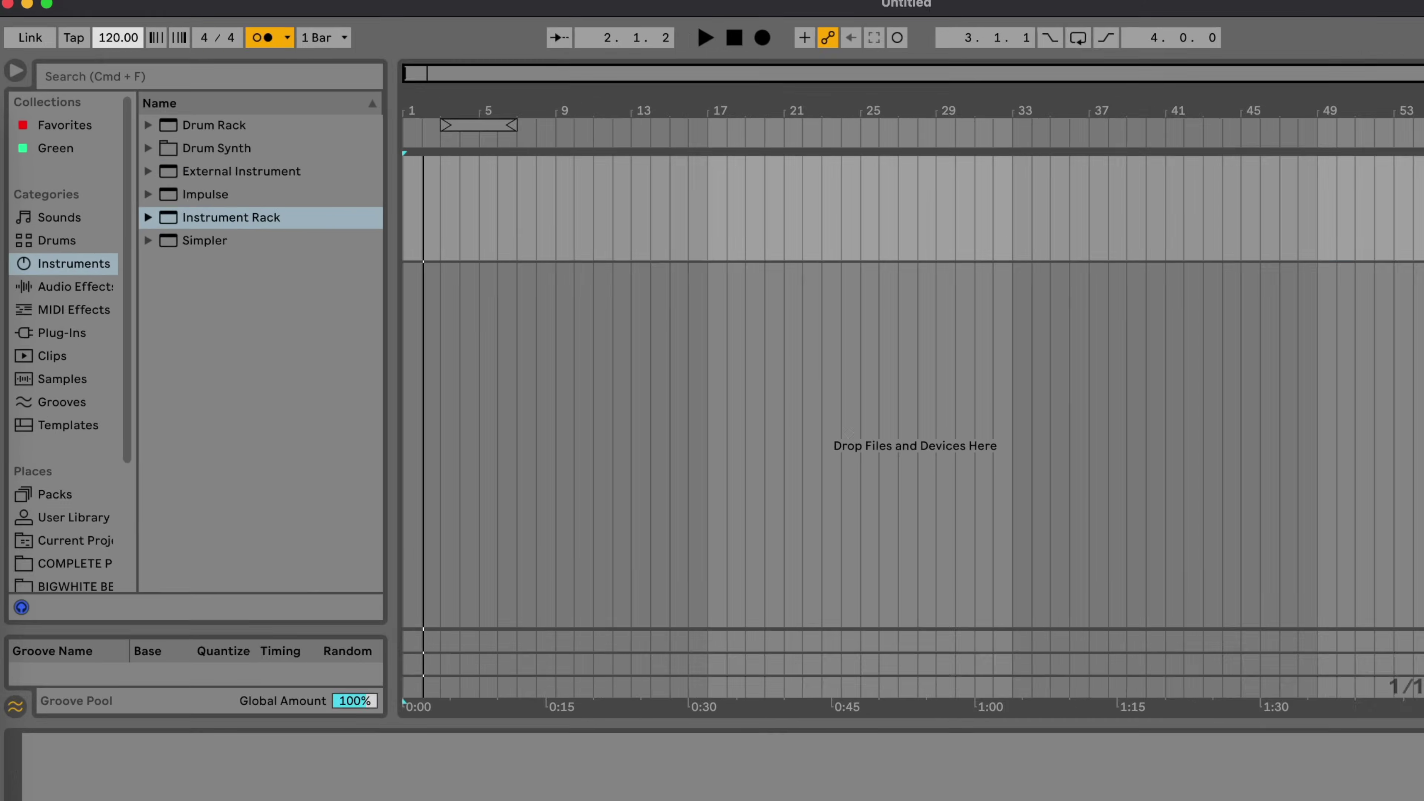
pyautogui.moveTo(117, 37); pyautogui.dragTo(118, 20)
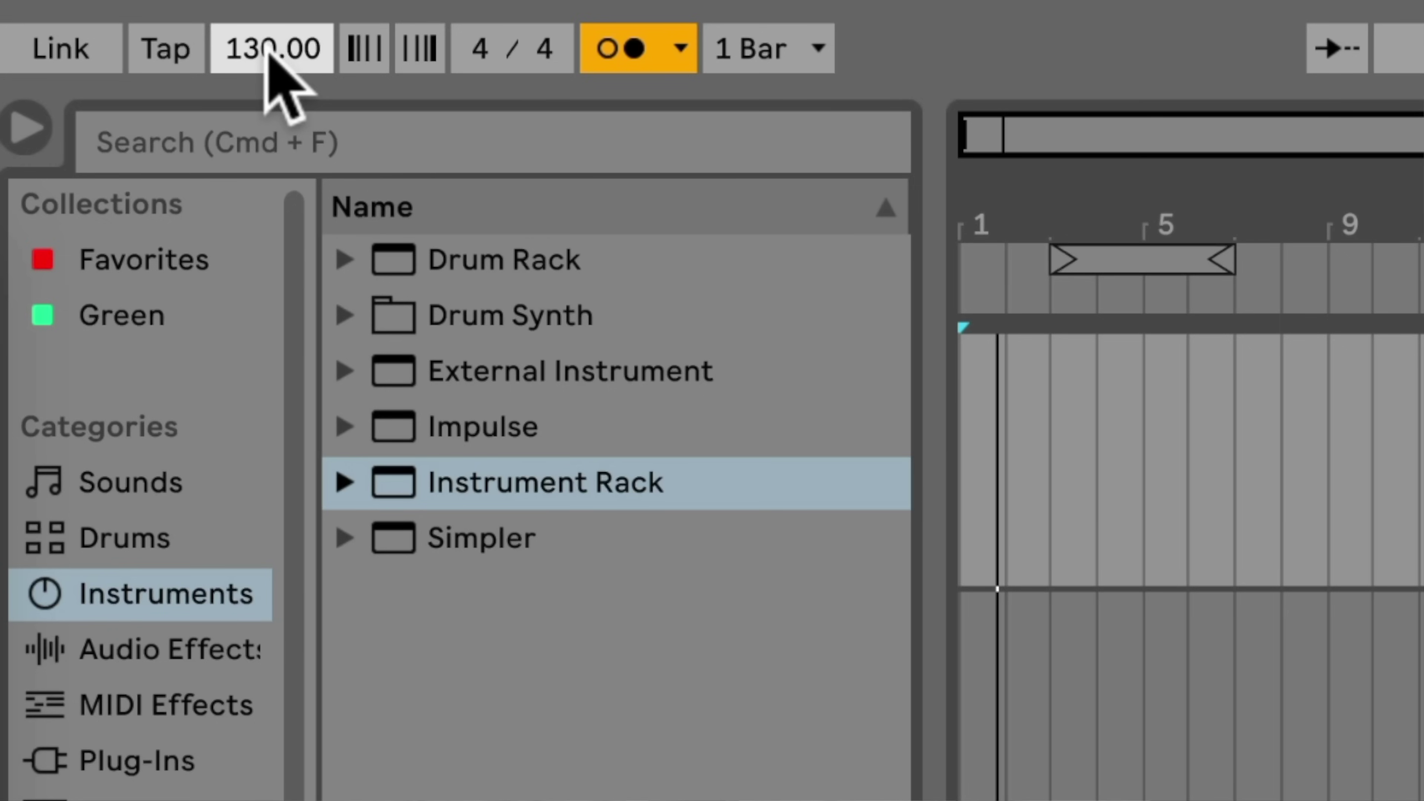
pyautogui.moveTo(268, 50); pyautogui.dragTo(267, 96)
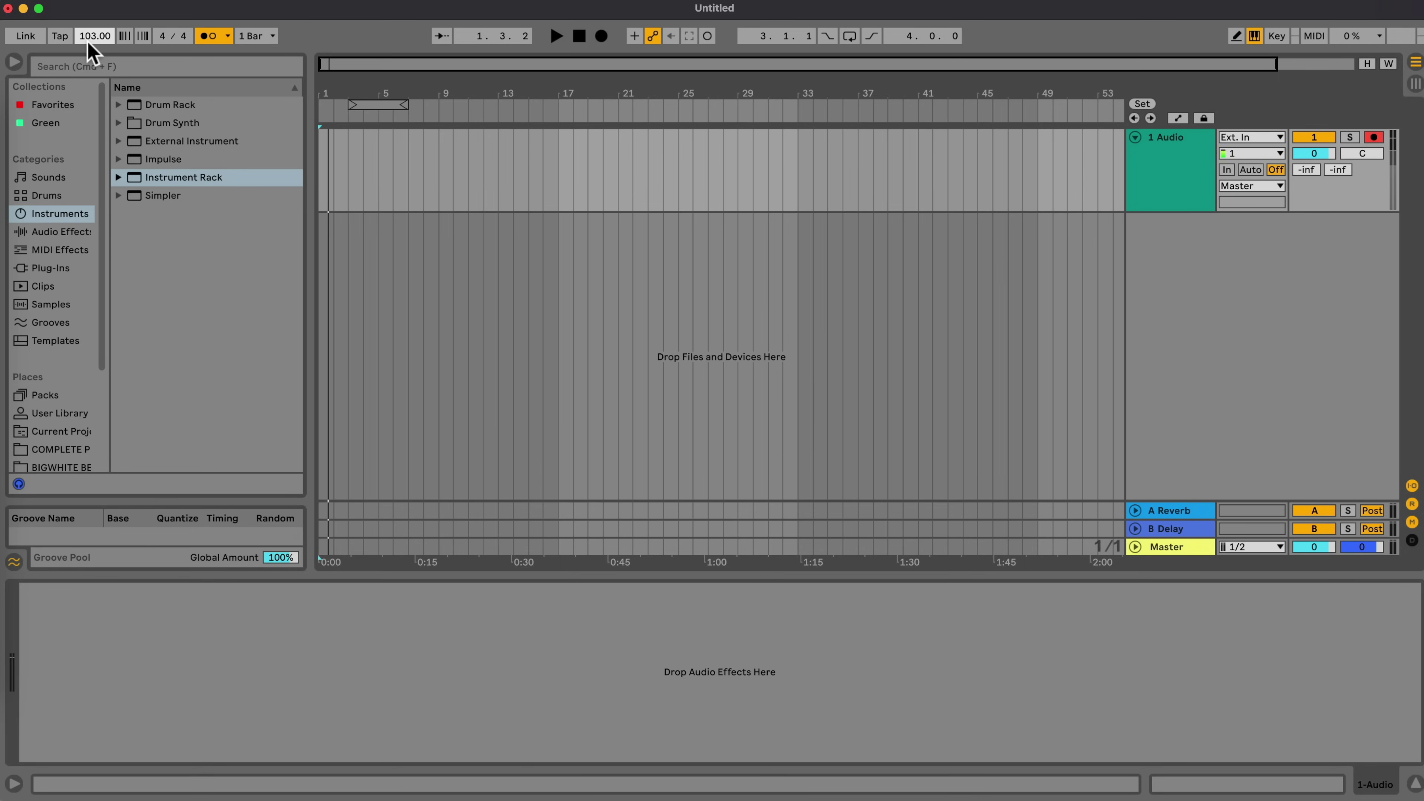
# Step: Compare the Session View with the Arrangement View and return to the Arrangement View
pyautogui.press('Tab')
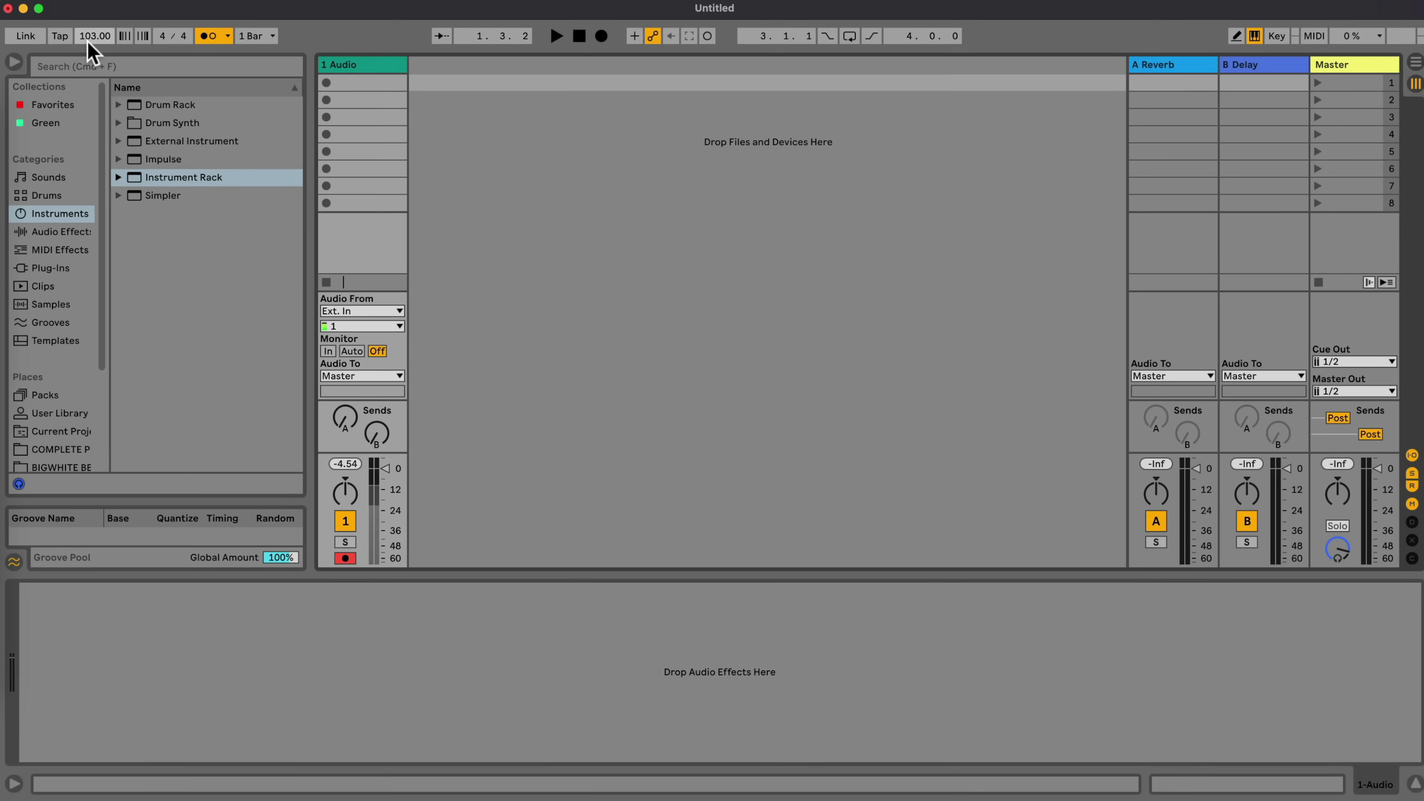
pyautogui.press('Tab')
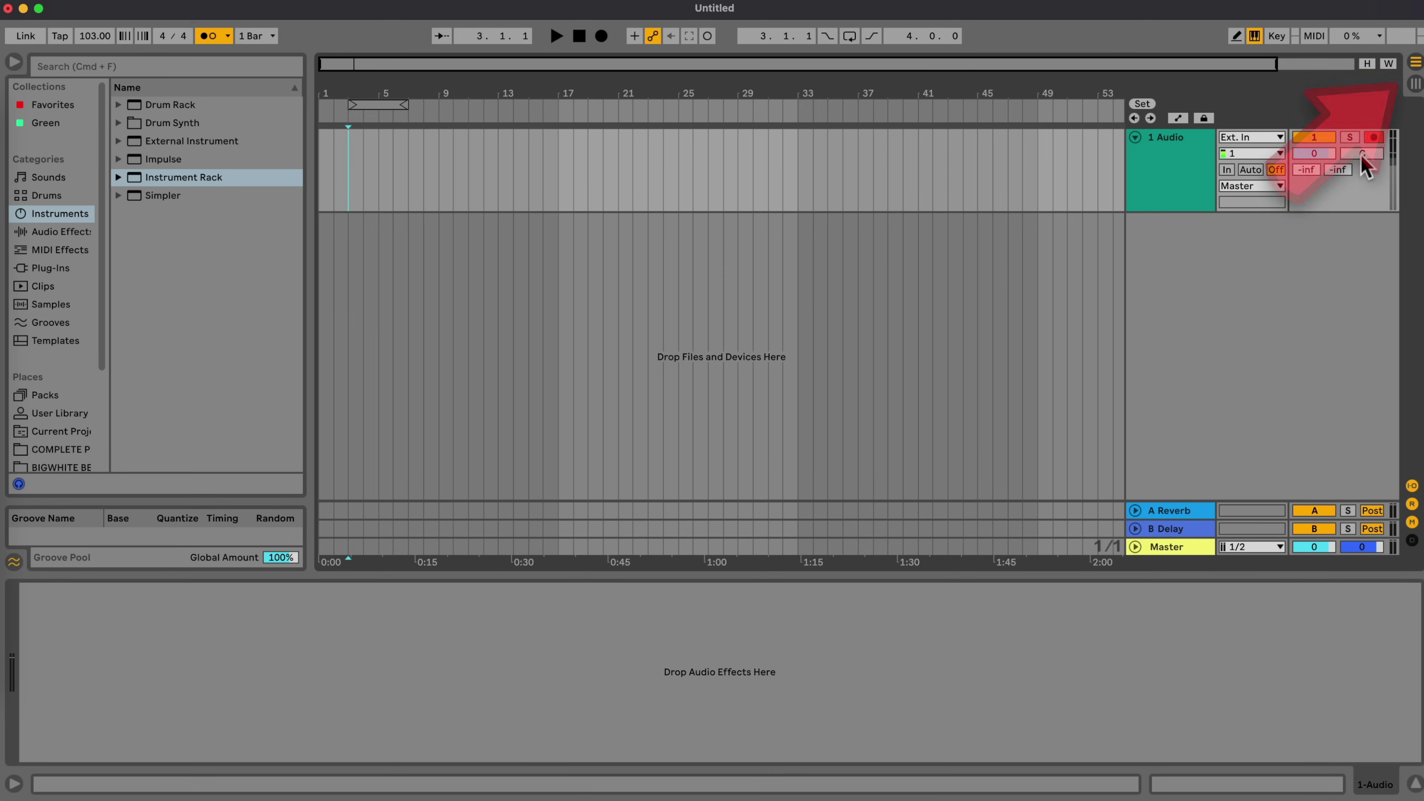
pyautogui.click(1416, 84)
pyautogui.click(1417, 63)
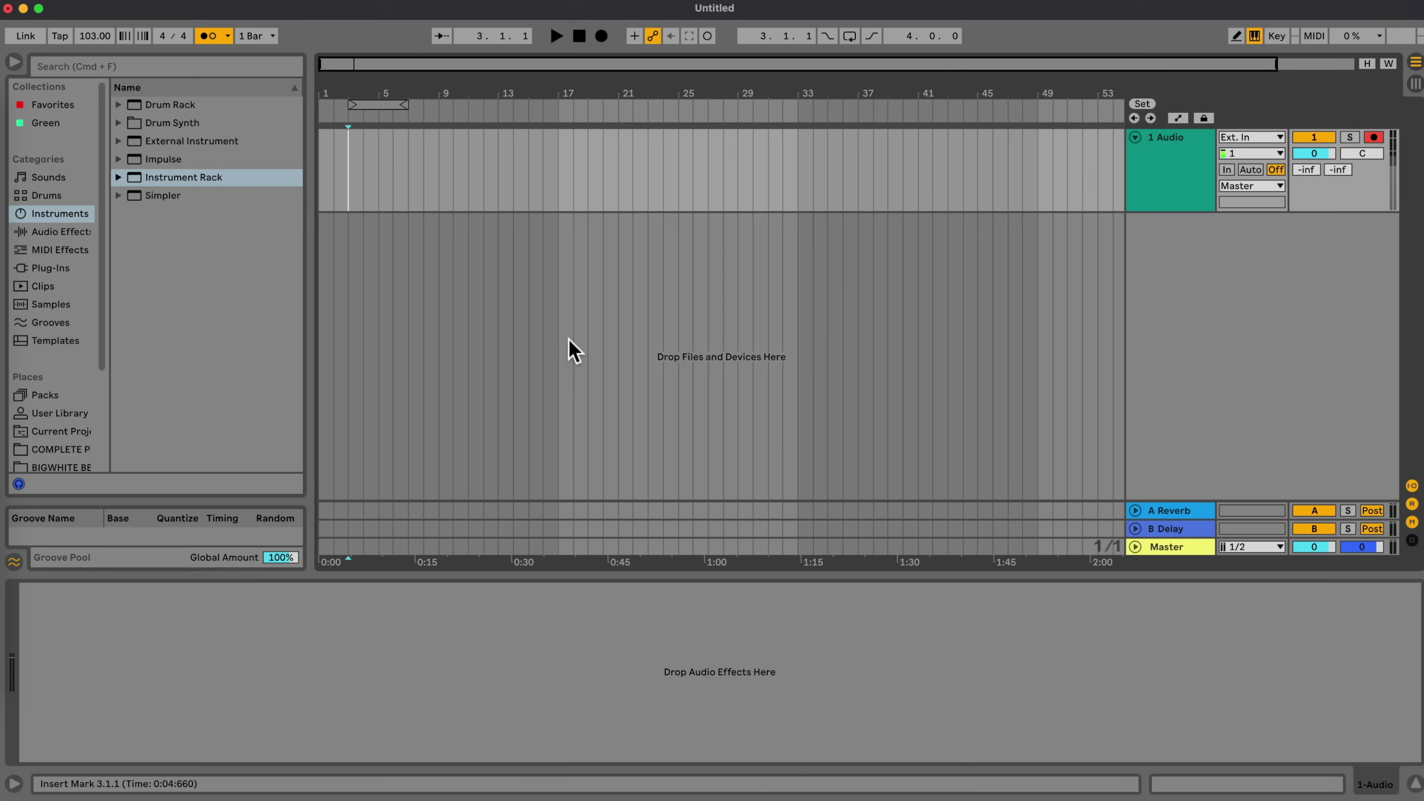
# Step: Select the first audio track and insert a new MIDI track directly below it
pyautogui.click(636, 280)
pyautogui.moveTo(1037, 169); pyautogui.dragTo(443, 191)
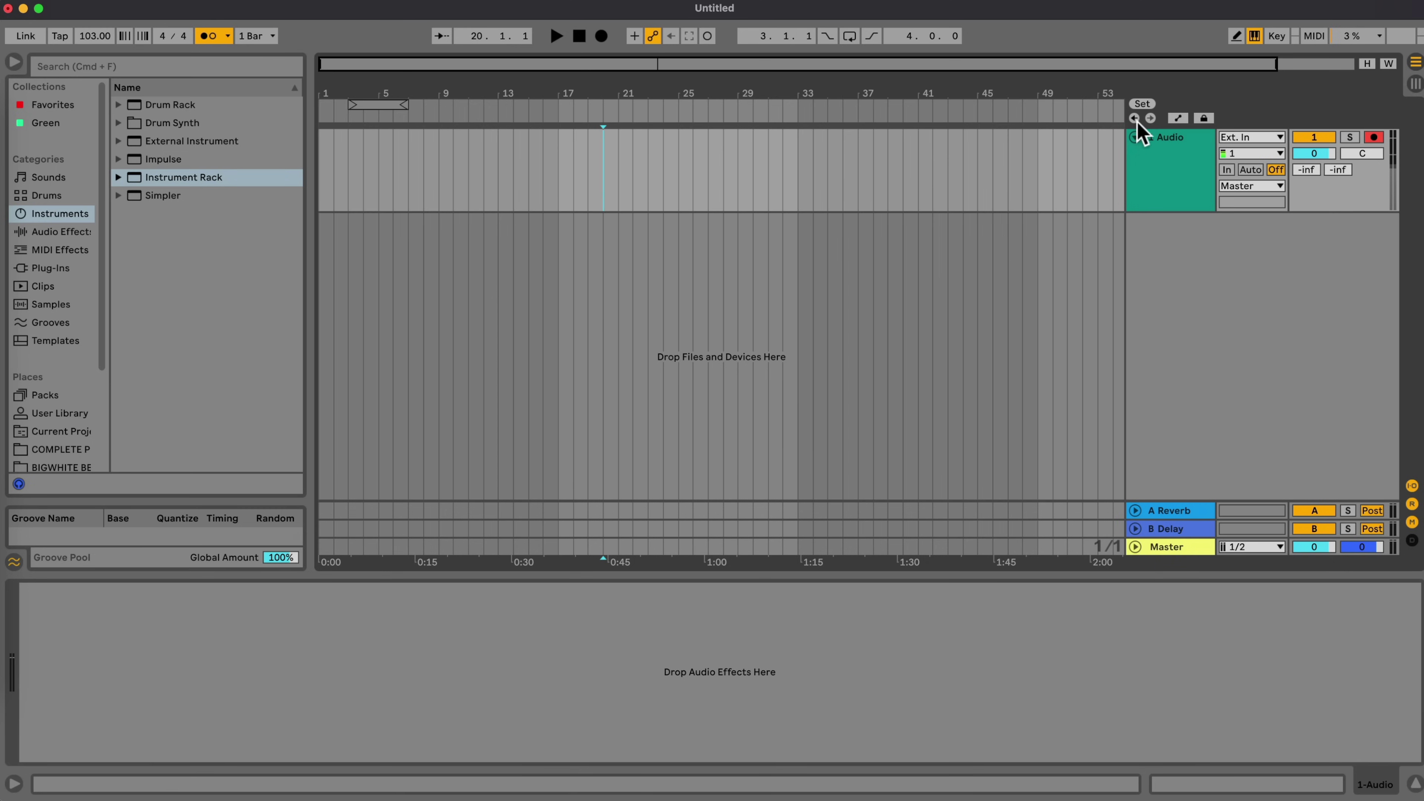
pyautogui.click(1178, 154)
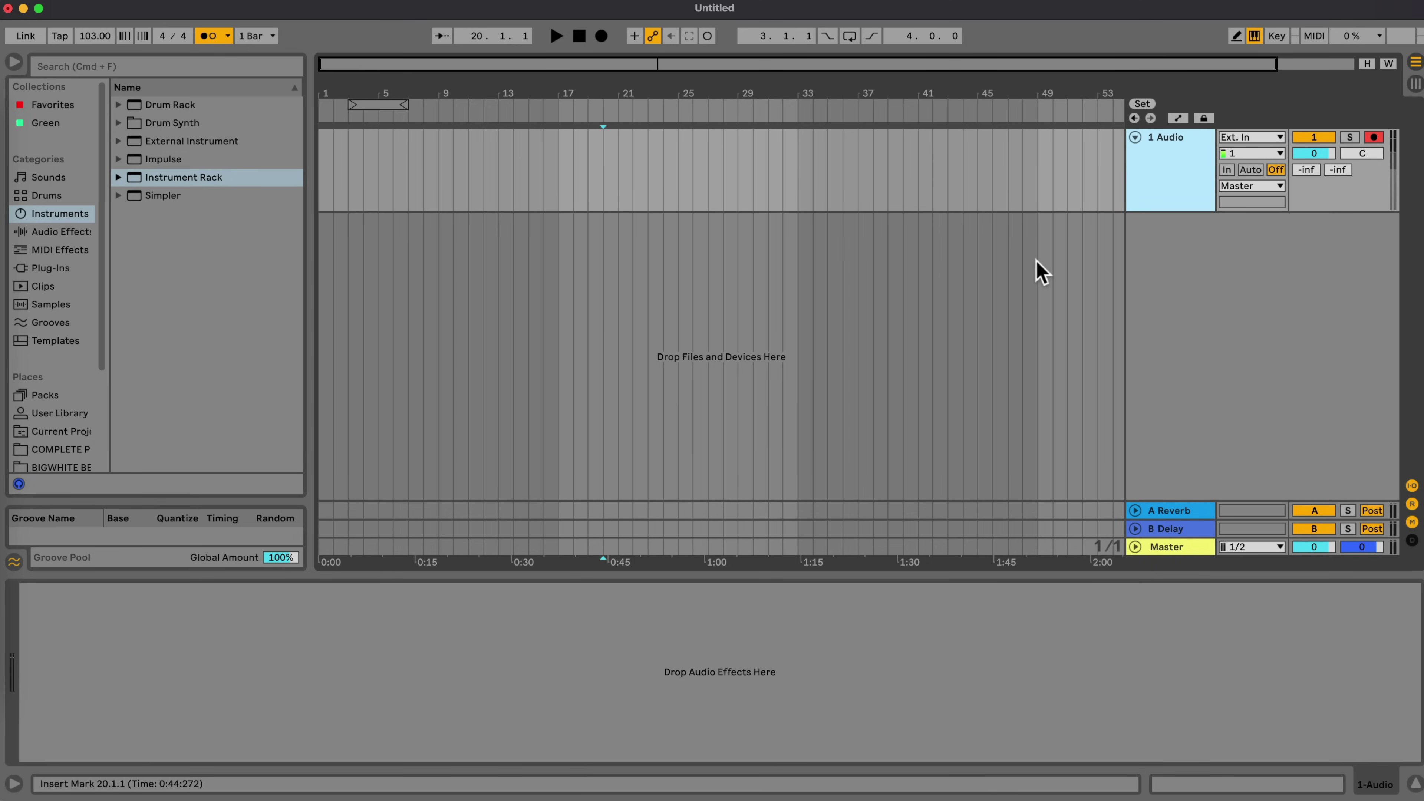
pyautogui.press('super+shift+t')
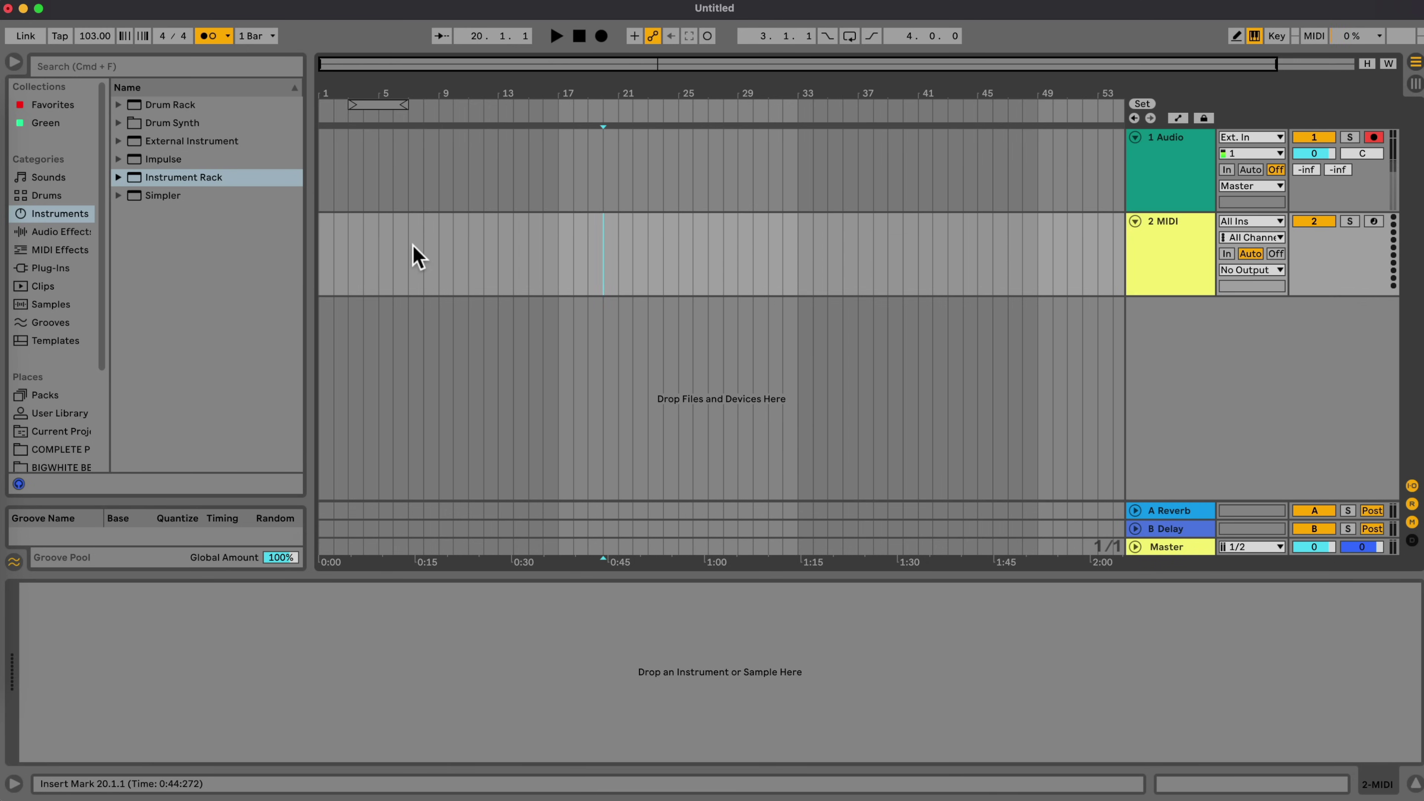
# Step: Create an eight-bar MIDI clip at the start of the MIDI track and draw single notes about one bar long in it
pyautogui.moveTo(426, 253); pyautogui.dragTo(241, 258)
pyautogui.press('super+shift+m')
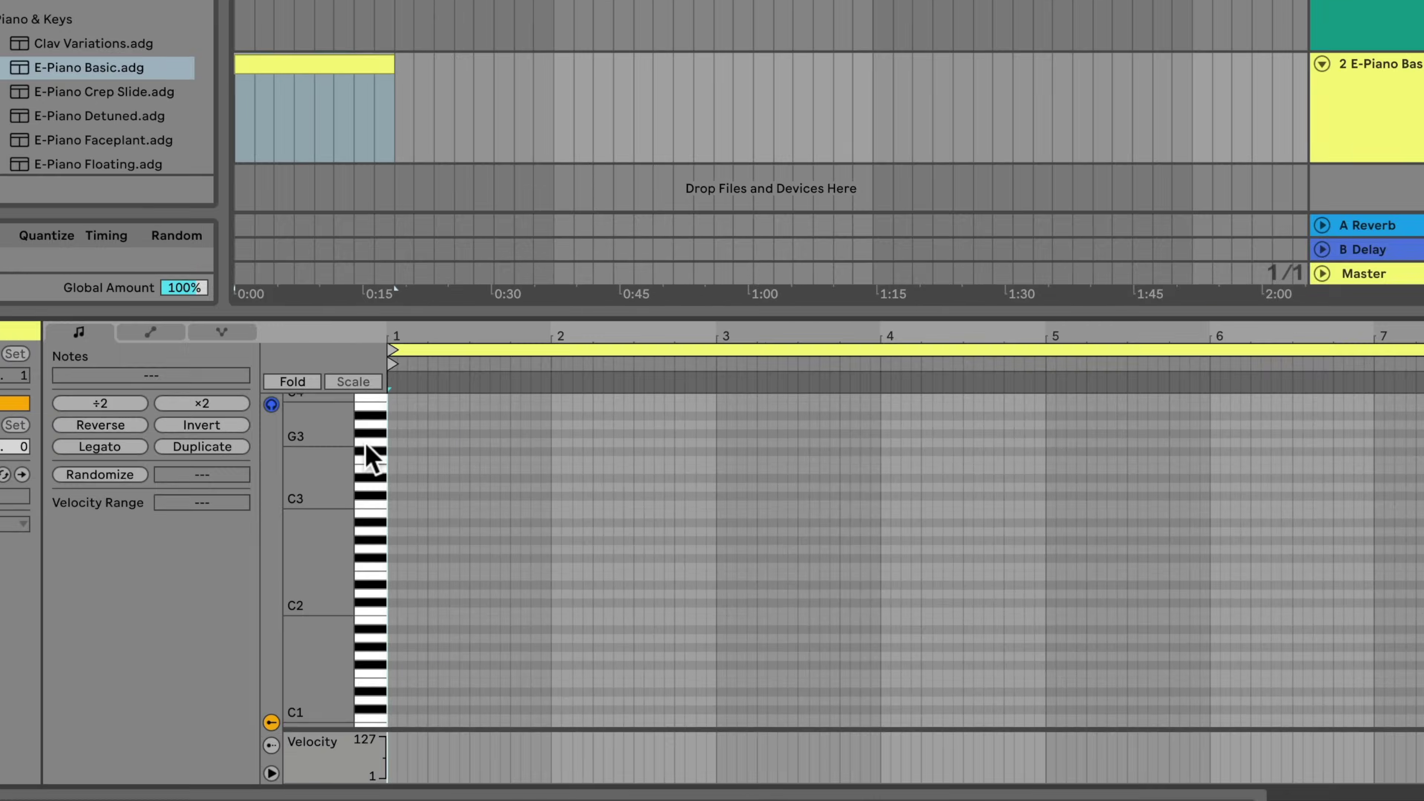
pyautogui.click(417, 505)
pyautogui.moveTo(413, 543); pyautogui.dragTo(422, 639)
pyautogui.doubleClick(258, 470)
pyautogui.moveTo(258, 470); pyautogui.dragTo(1157, 399)
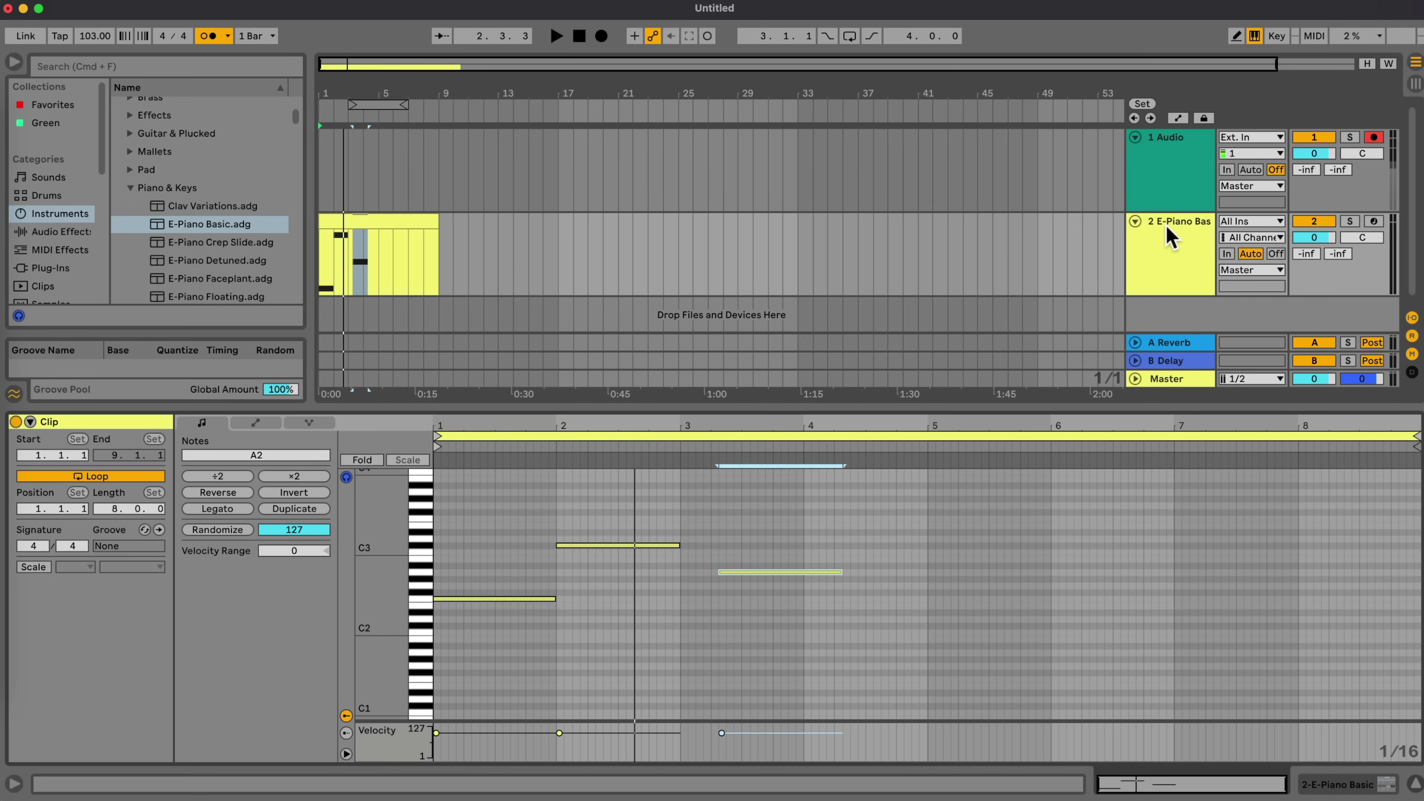
# Step: Select the E-Piano Basic track and the MIDI clip on it
pyautogui.click(1169, 235)
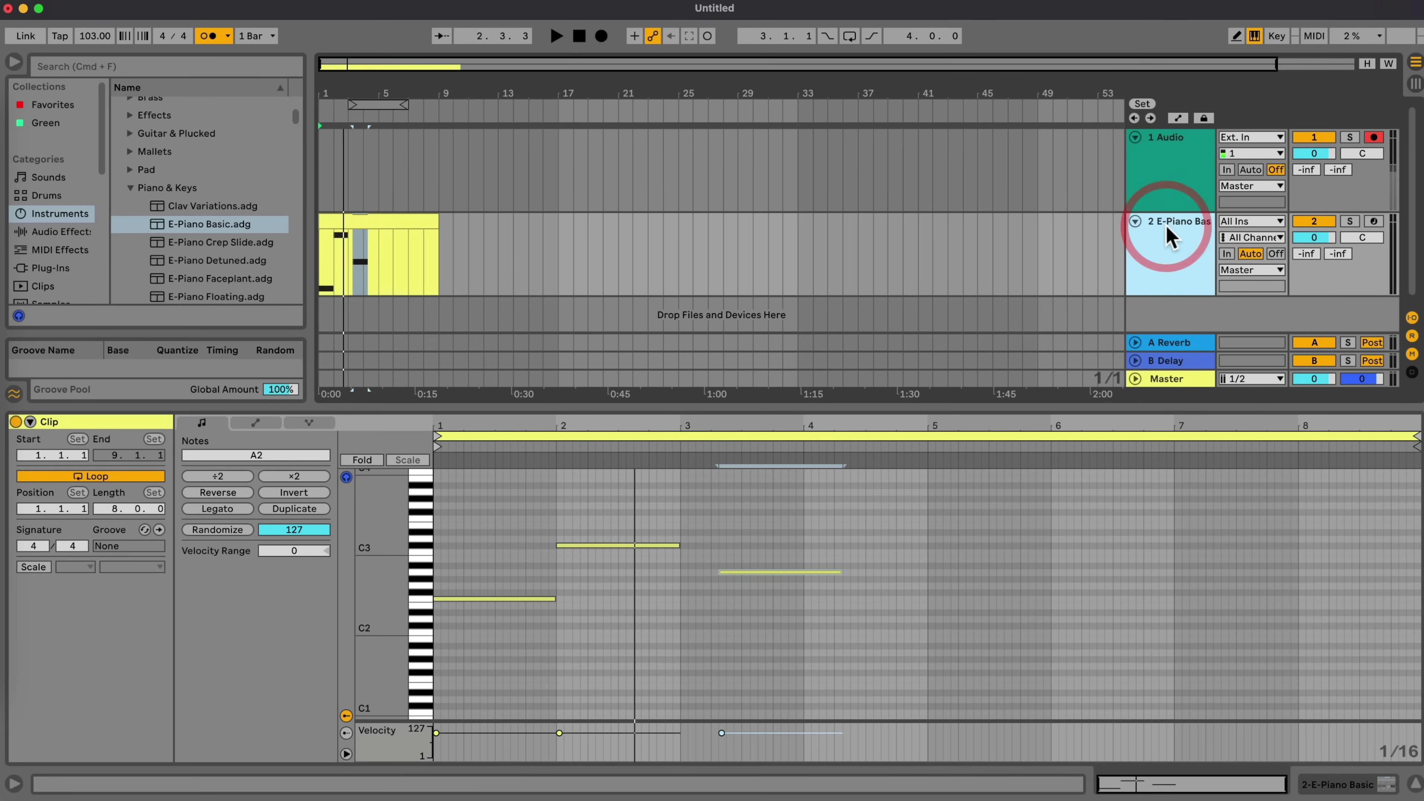
pyautogui.click(374, 223)
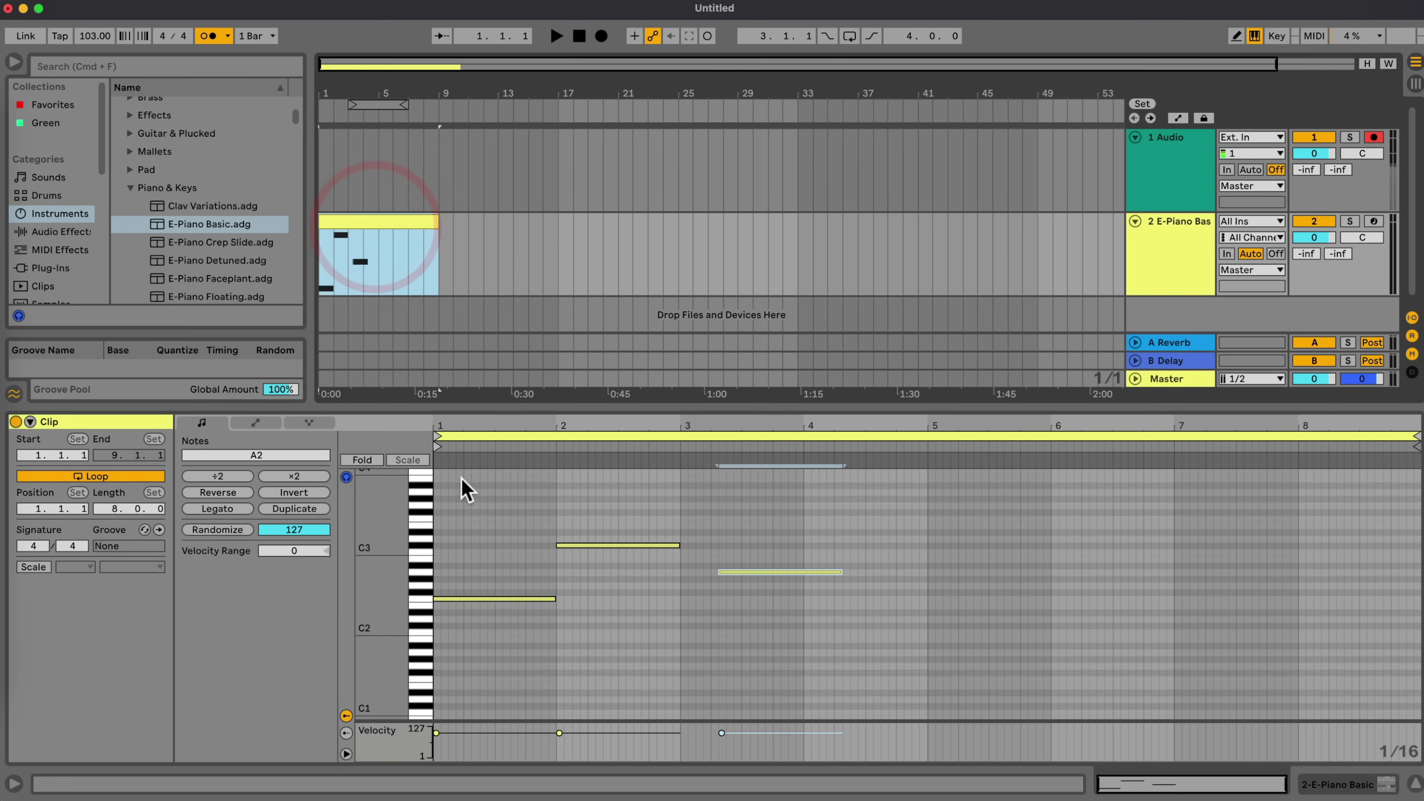
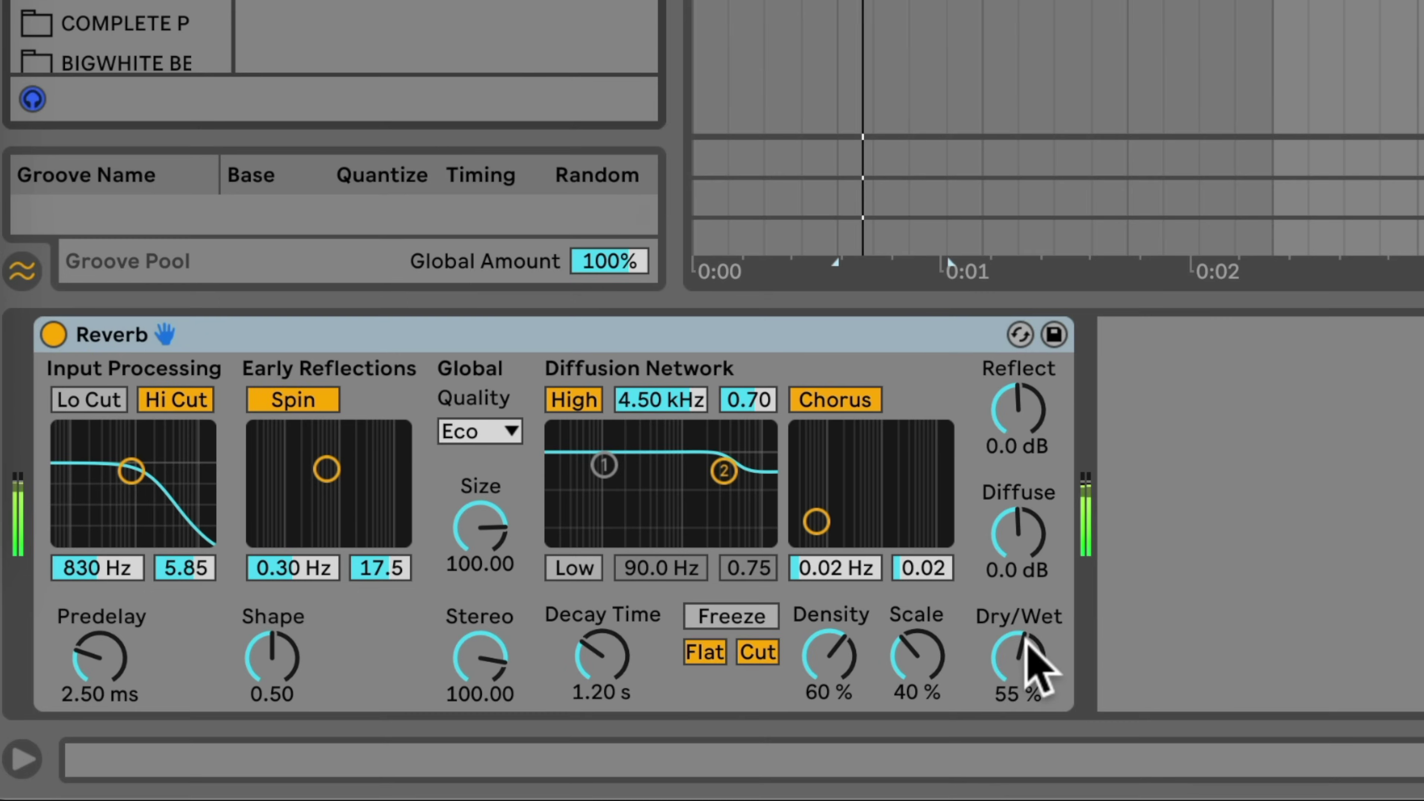
# Step: Raise the Dry/Wet amount of the Reverb on the snare track
pyautogui.moveTo(712, 715); pyautogui.dragTo(712, 698)
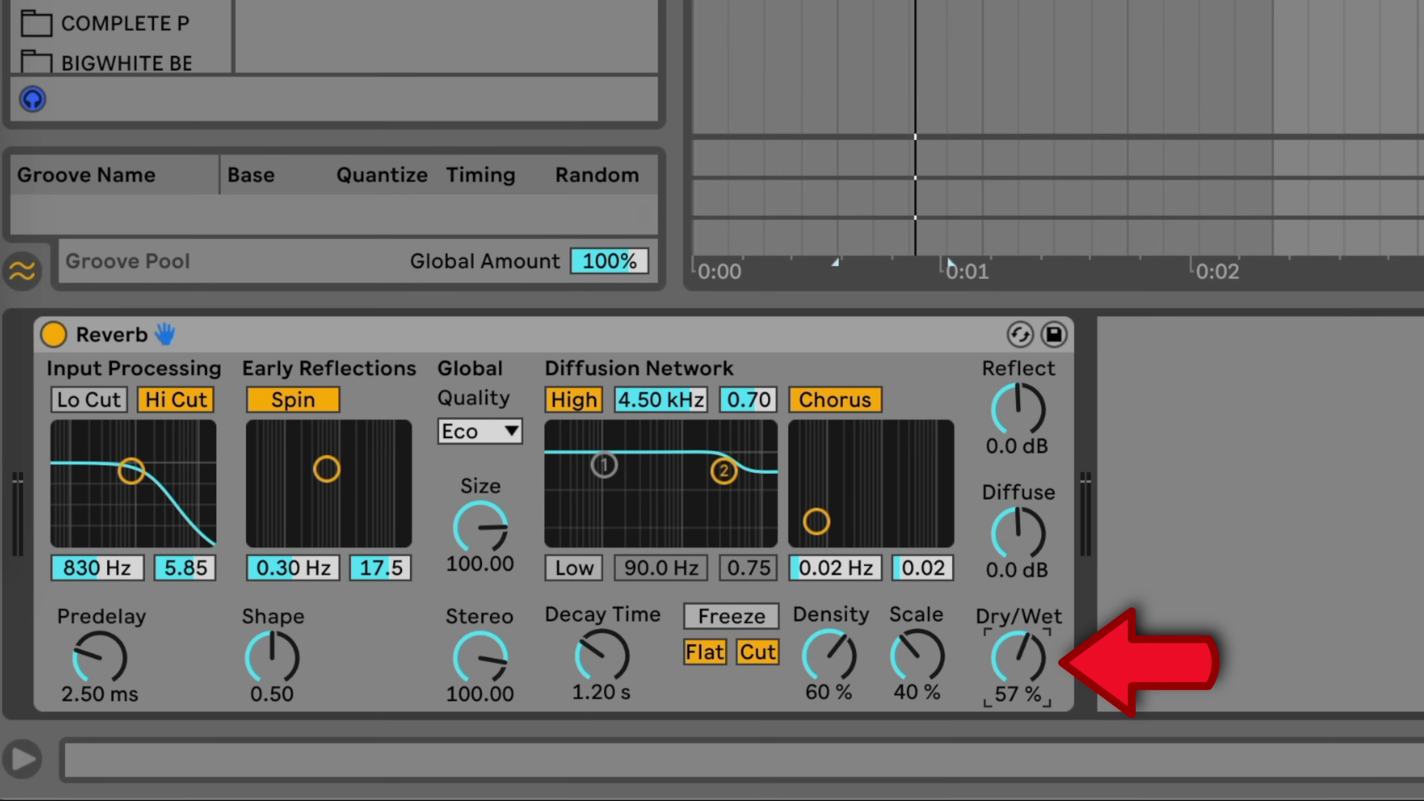
pyautogui.moveTo(1018, 658); pyautogui.dragTo(1018, 622)
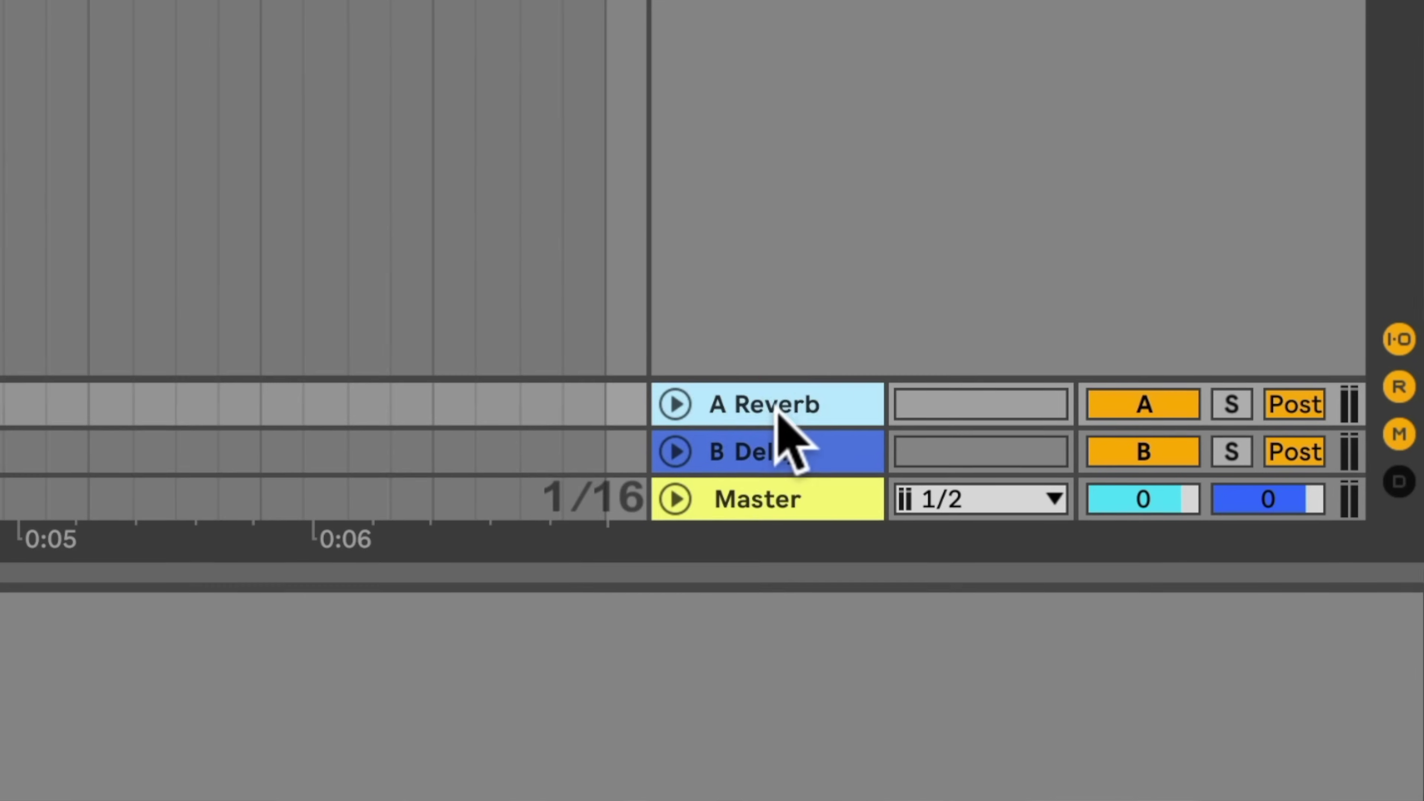
# Step: Select the A Reverb return track to examine its device area
pyautogui.click(782, 399)
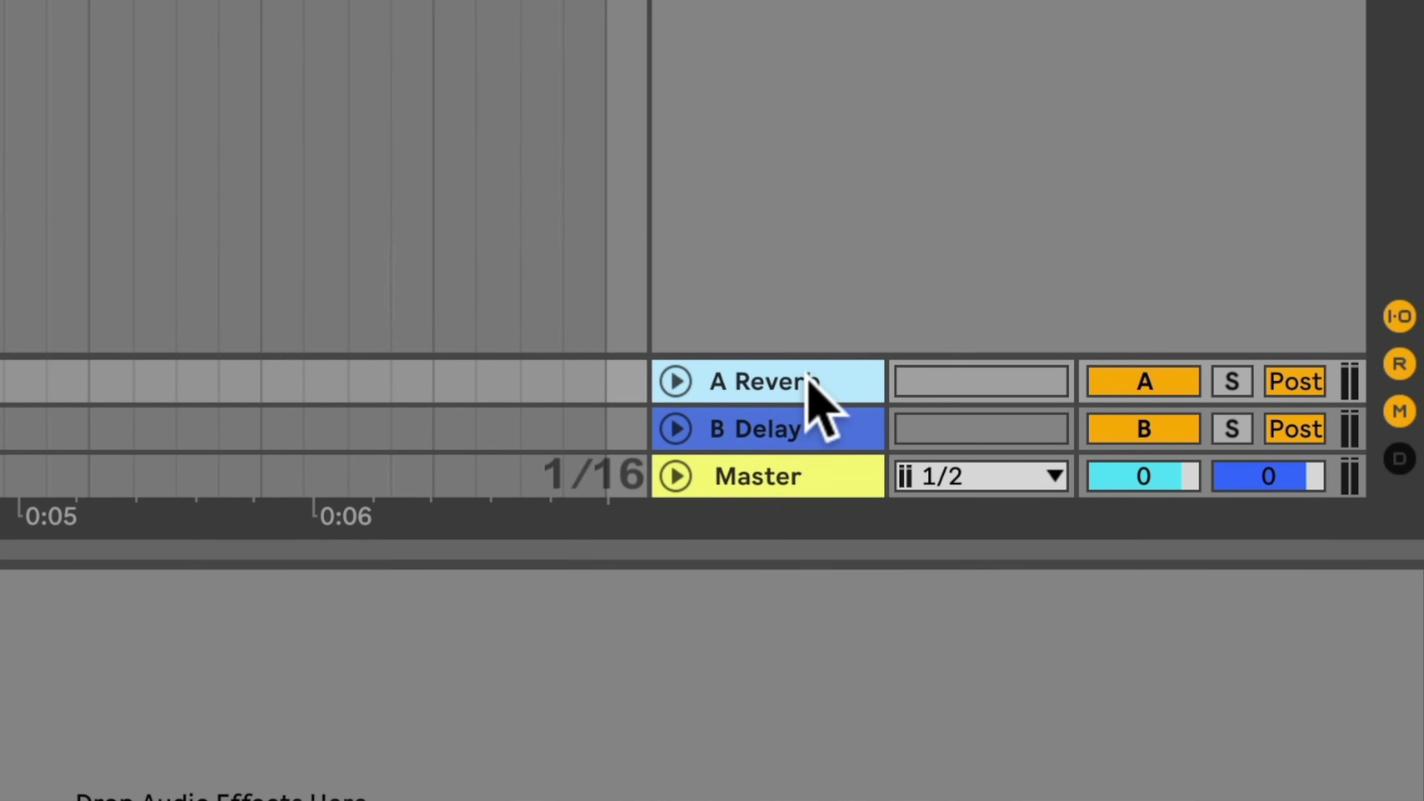
pyautogui.click(782, 379)
pyautogui.click(780, 382)
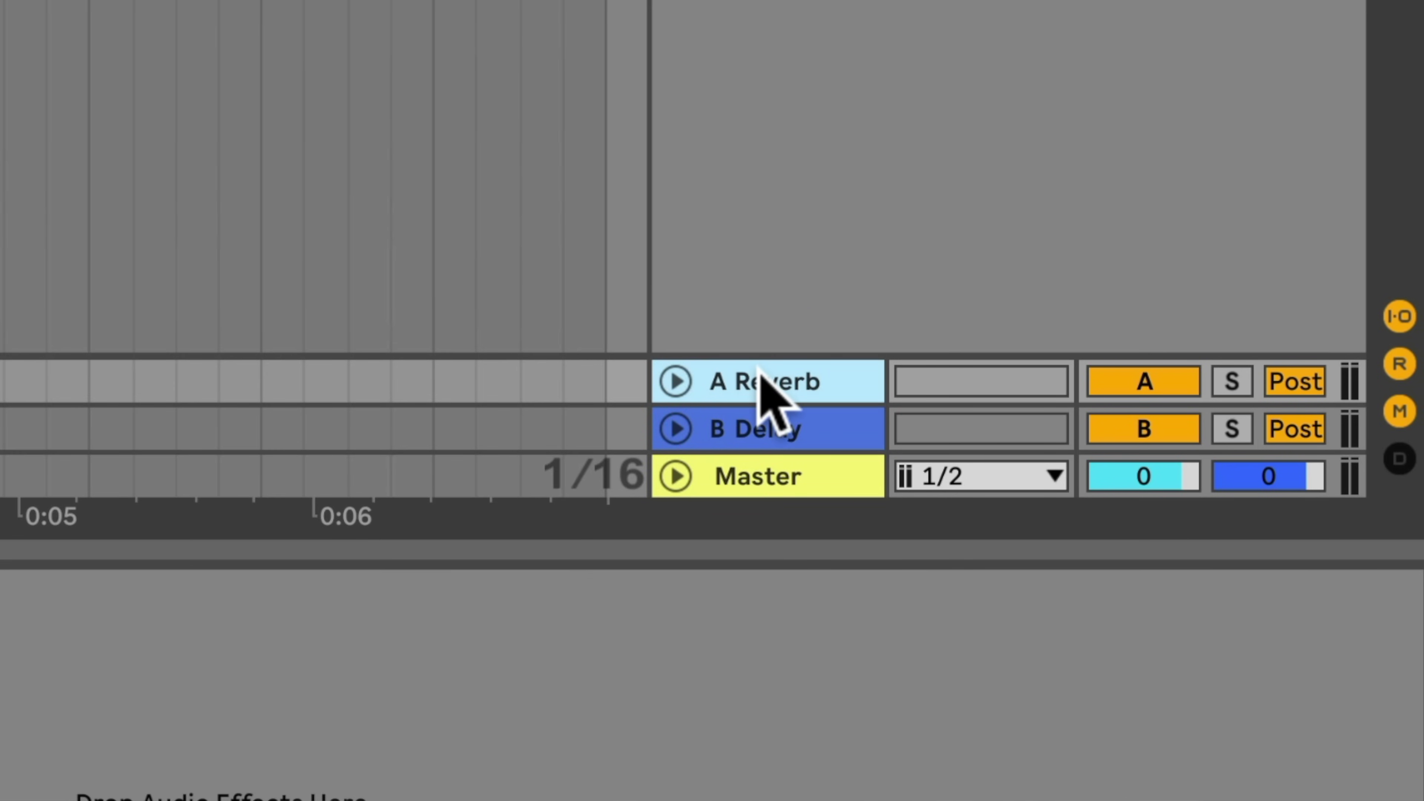
pyautogui.click(763, 412)
pyautogui.click(768, 380)
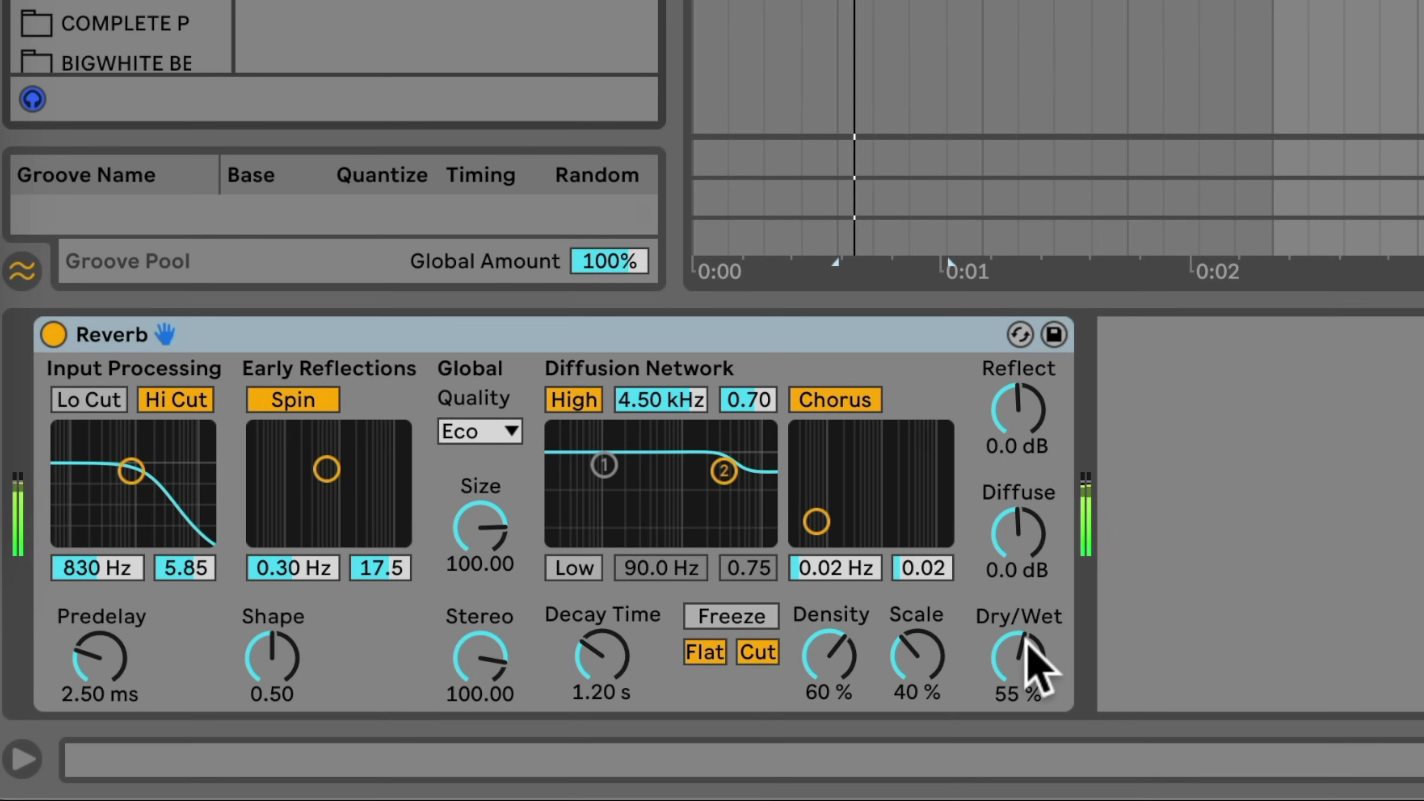
# Step: Lower the Reverb's Dry/Wet amount to 0.0 % and deactivate the A Reverb return track
pyautogui.moveTo(1026, 643); pyautogui.dragTo(1025, 657)
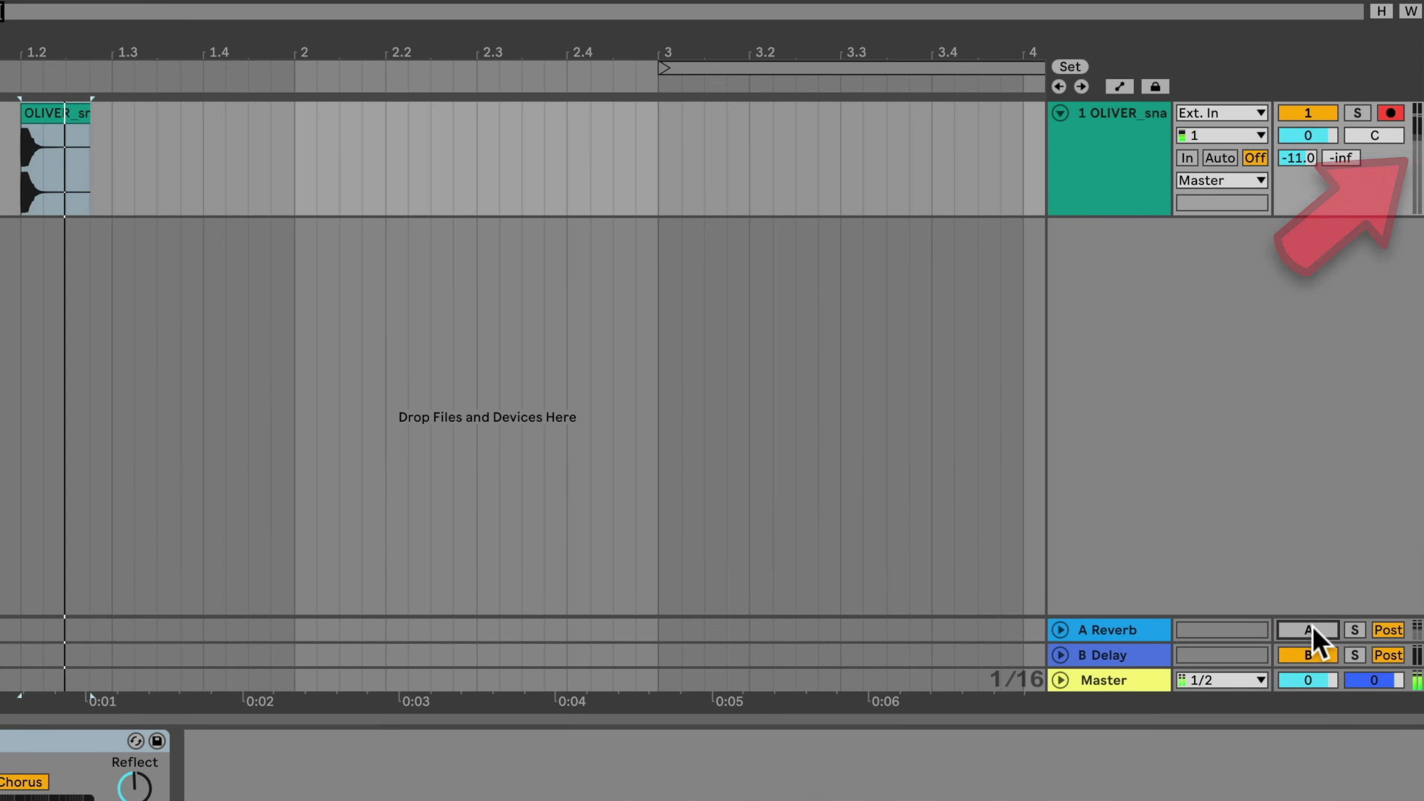
pyautogui.click(1313, 629)
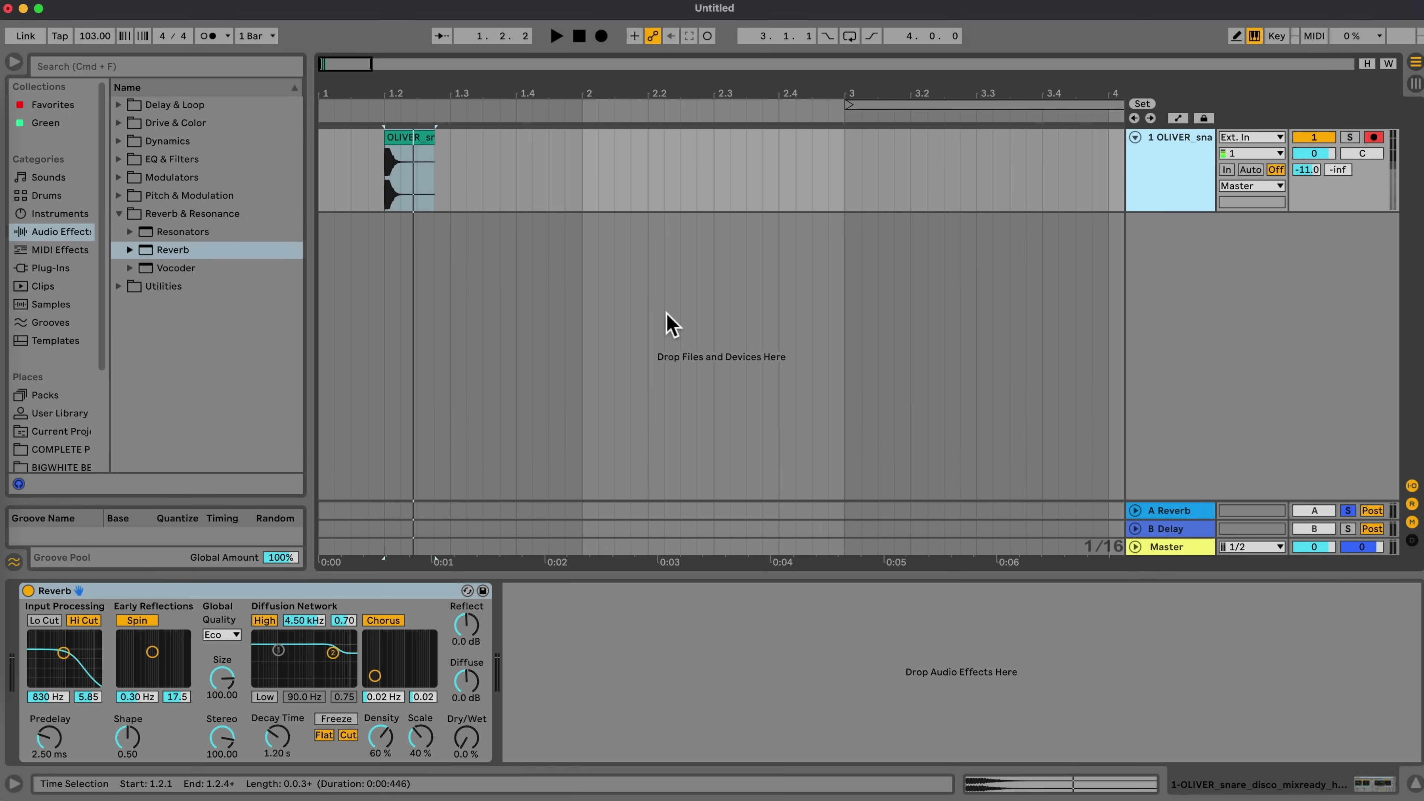
# Step: Save the live set as CPP Ableton Tour 2022 in the Sessions folder
pyautogui.press('super+s')
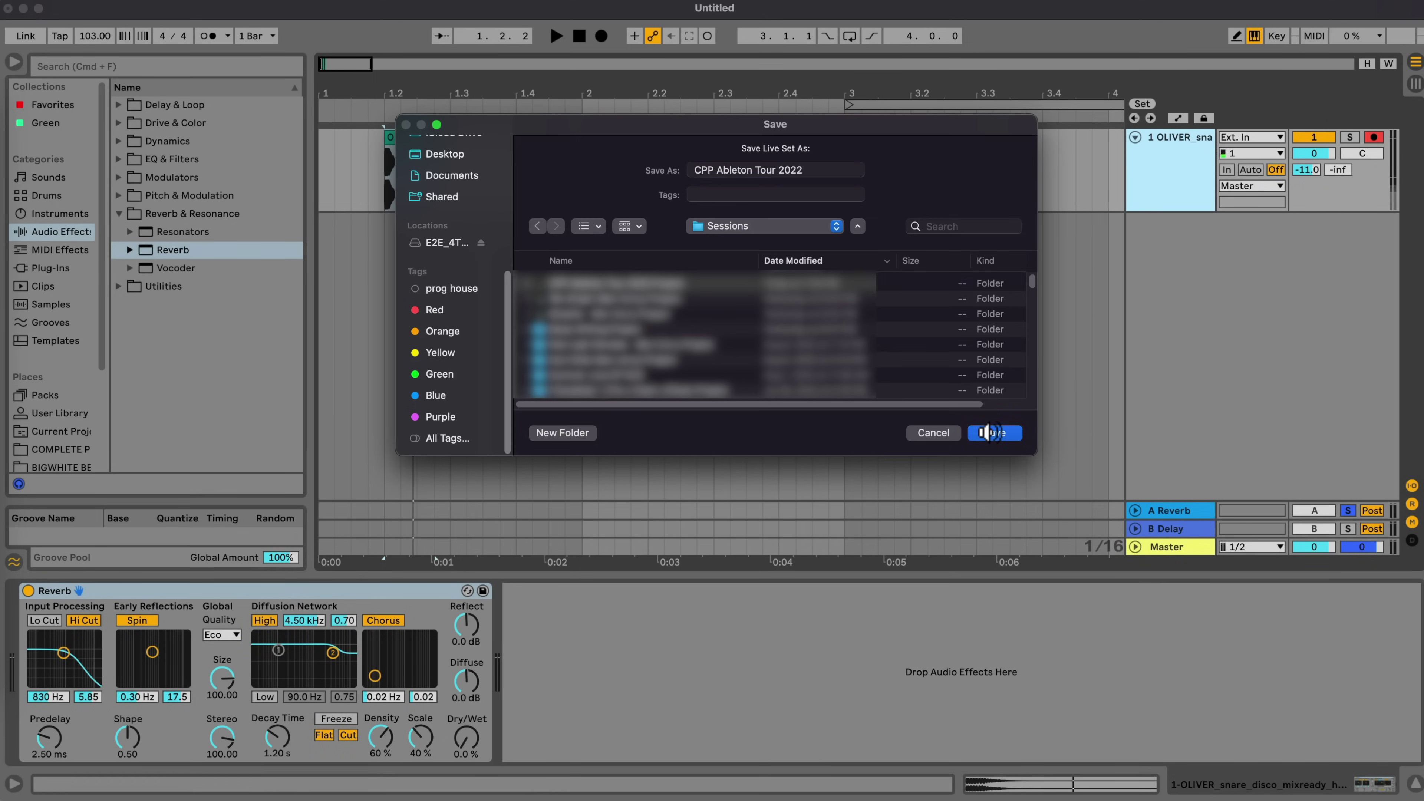
pyautogui.click(989, 432)
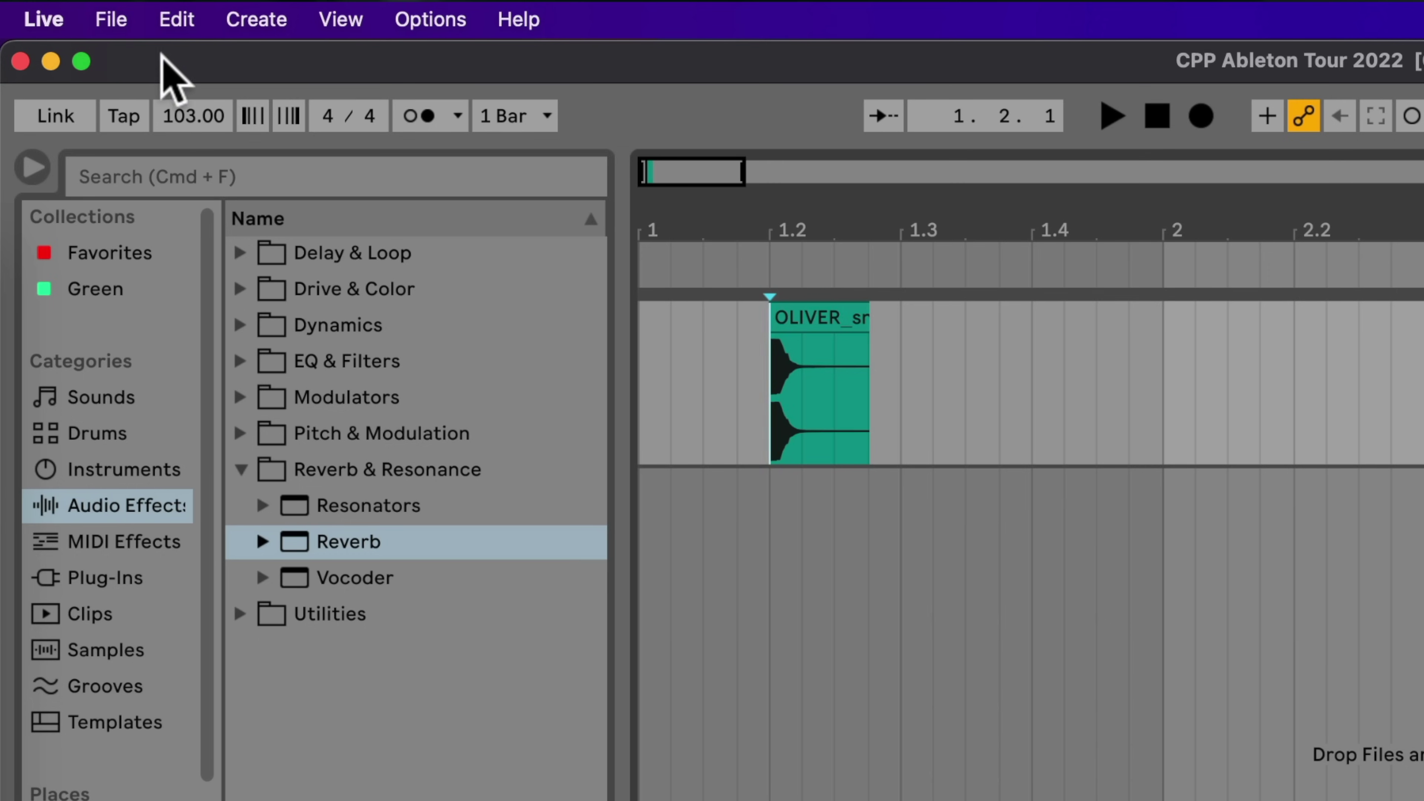
# Step: Collect All and Save the live set, copying media files from elsewhere, other Projects, the User Library and Factory Packs into the project
pyautogui.click(115, 18)
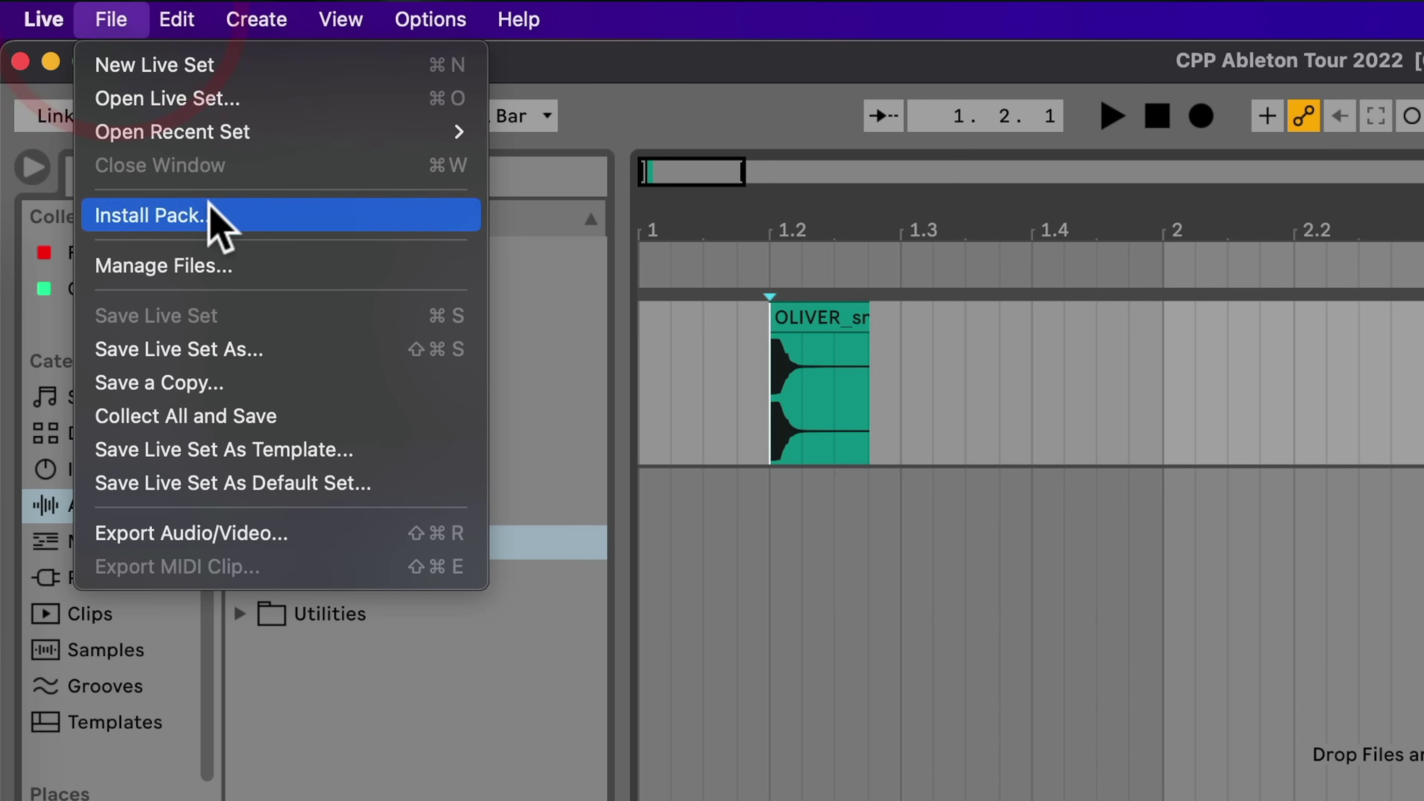
pyautogui.click(247, 416)
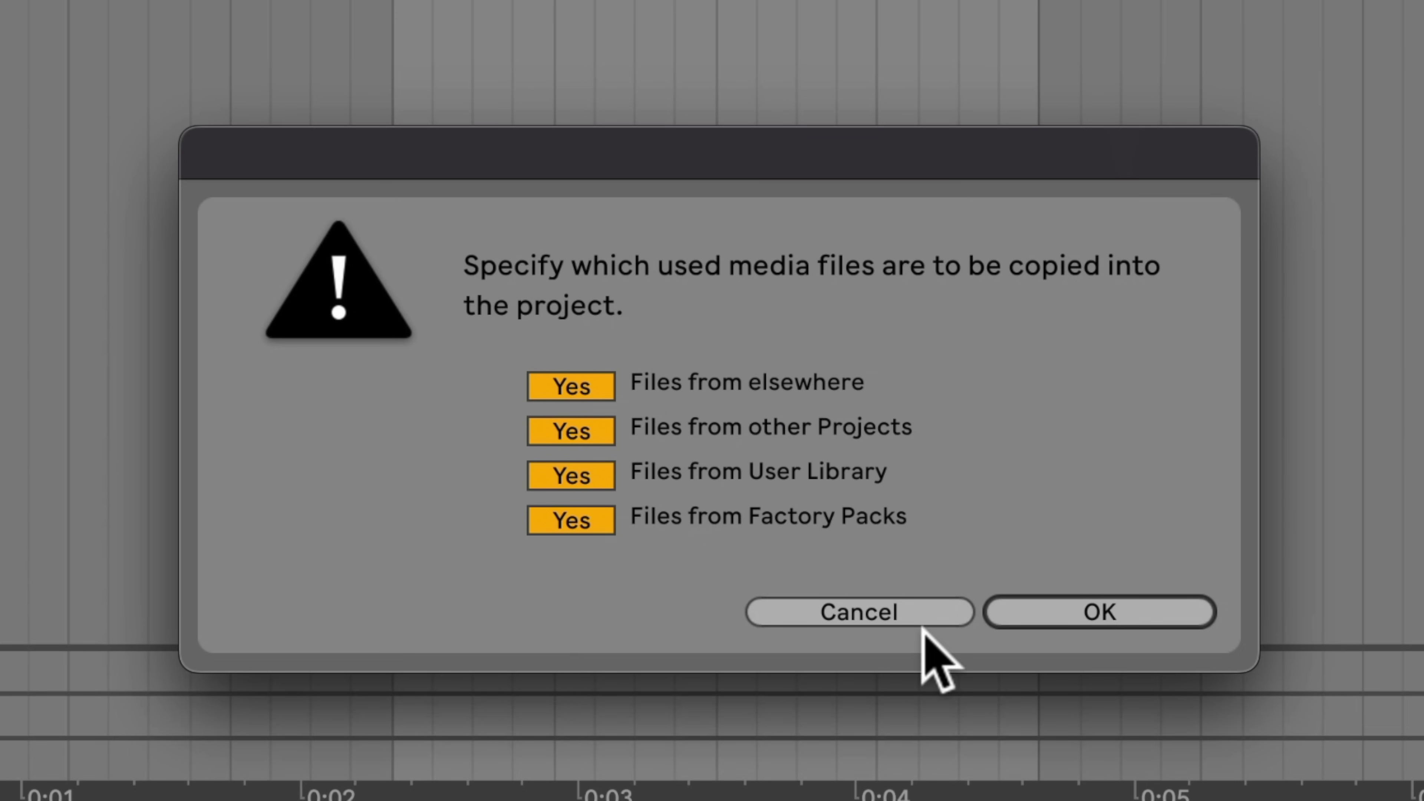
pyautogui.click(1028, 612)
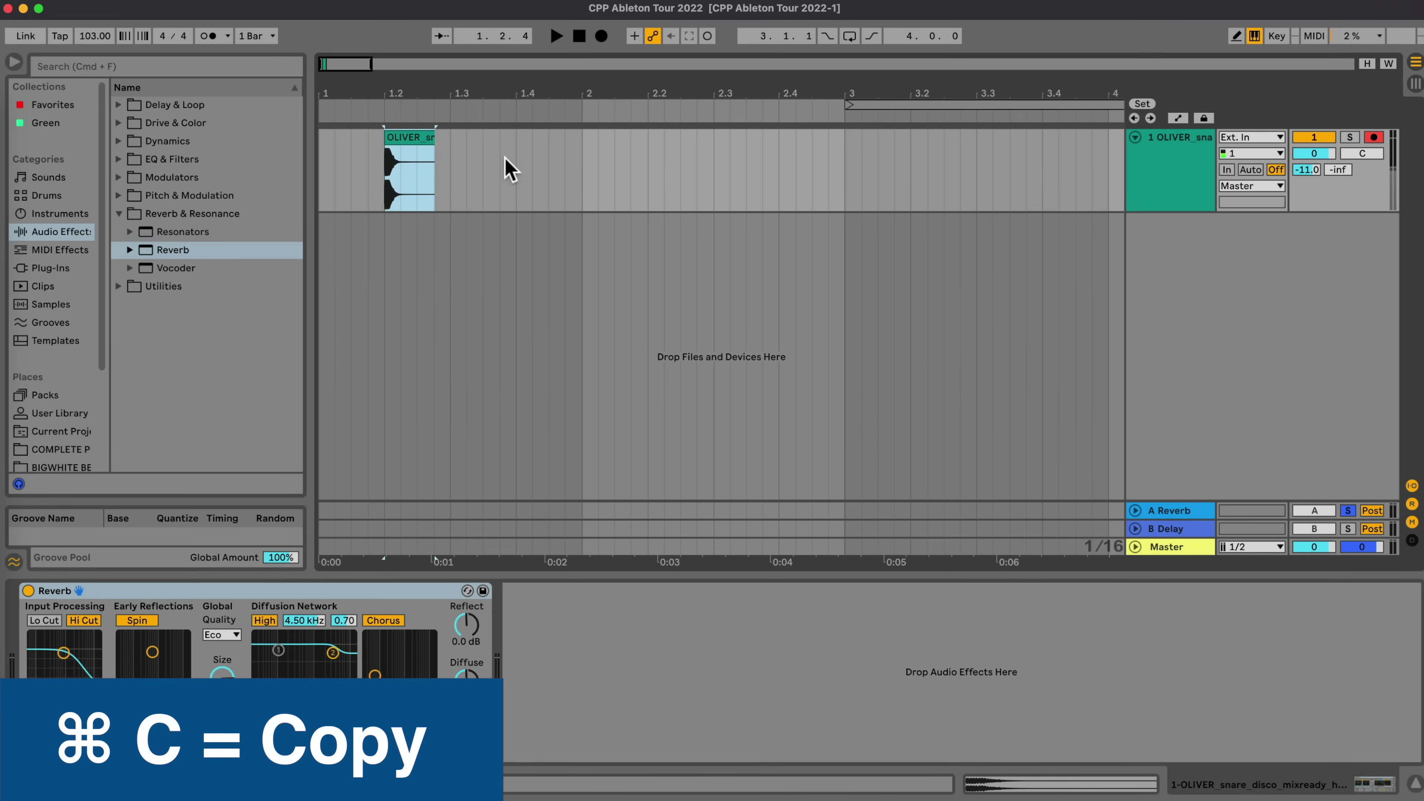
# Step: Paste the copied snare clip at 1.4 and duplicate it five times in a row along the track
pyautogui.press('super+v')
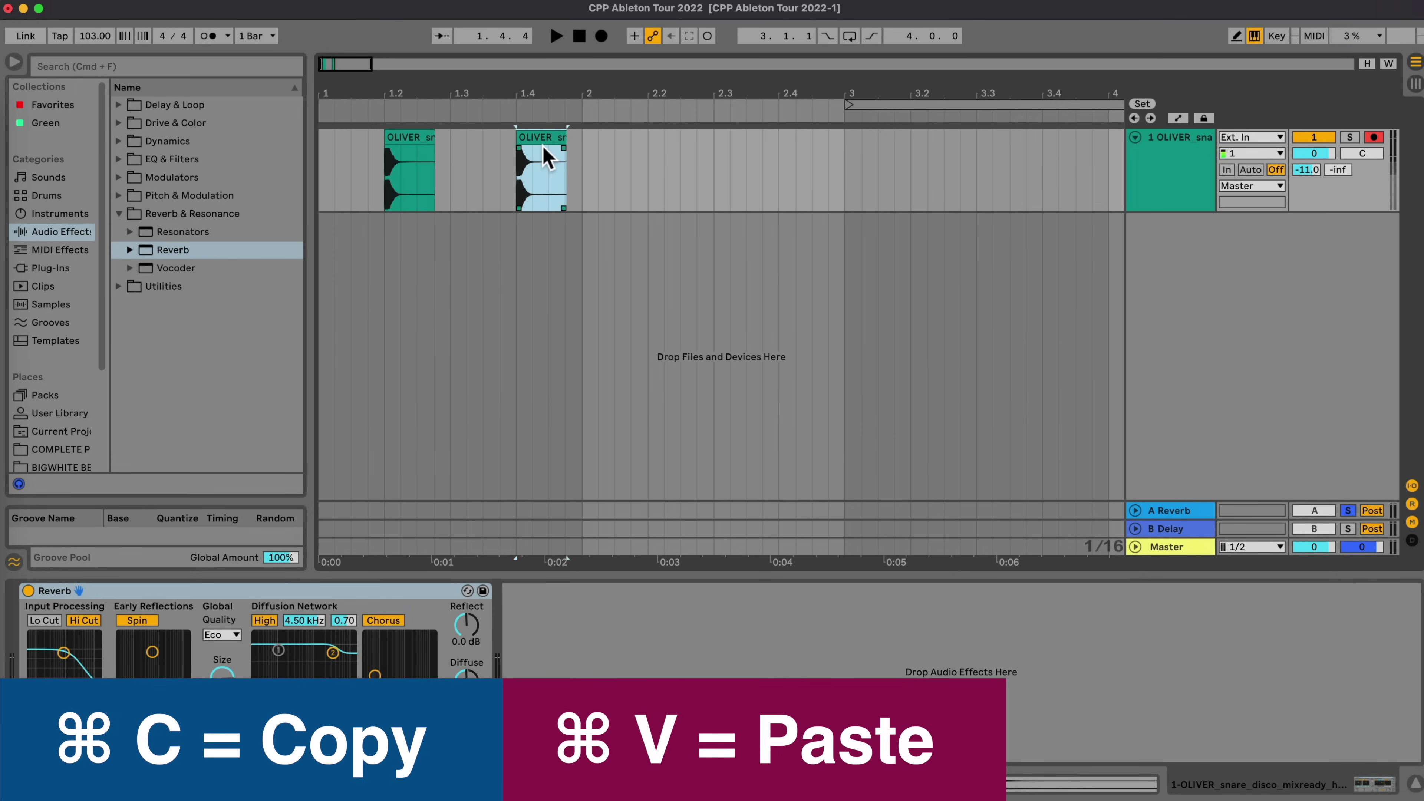
pyautogui.press('super+d')
pyautogui.press('super+d')
pyautogui.press('super+d')
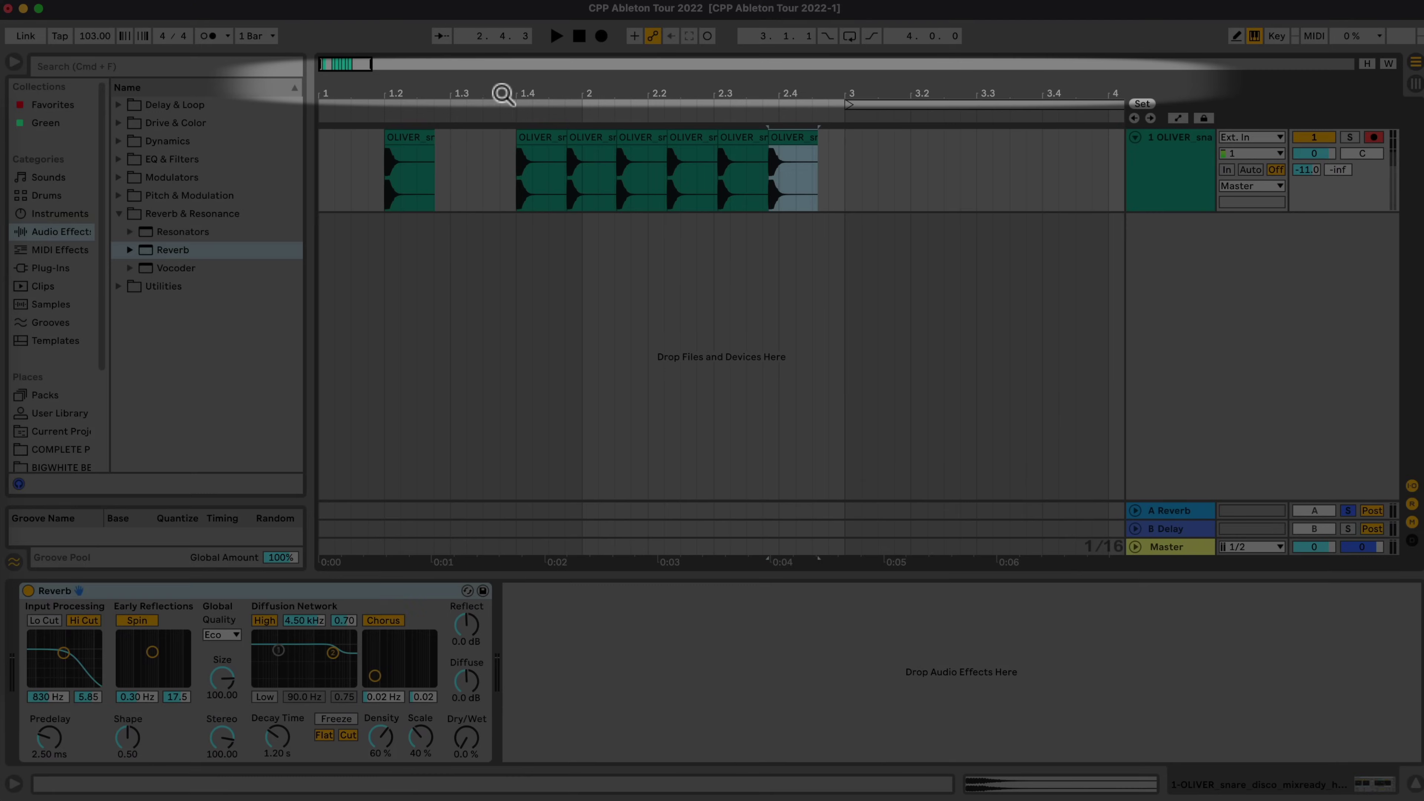
# Step: Look through the arrangement to the end of the Suburbia (master) clip and delete its audio track
pyautogui.moveTo(488, 93); pyautogui.dragTo(487, 199)
pyautogui.moveTo(488, 93); pyautogui.dragTo(374, 94)
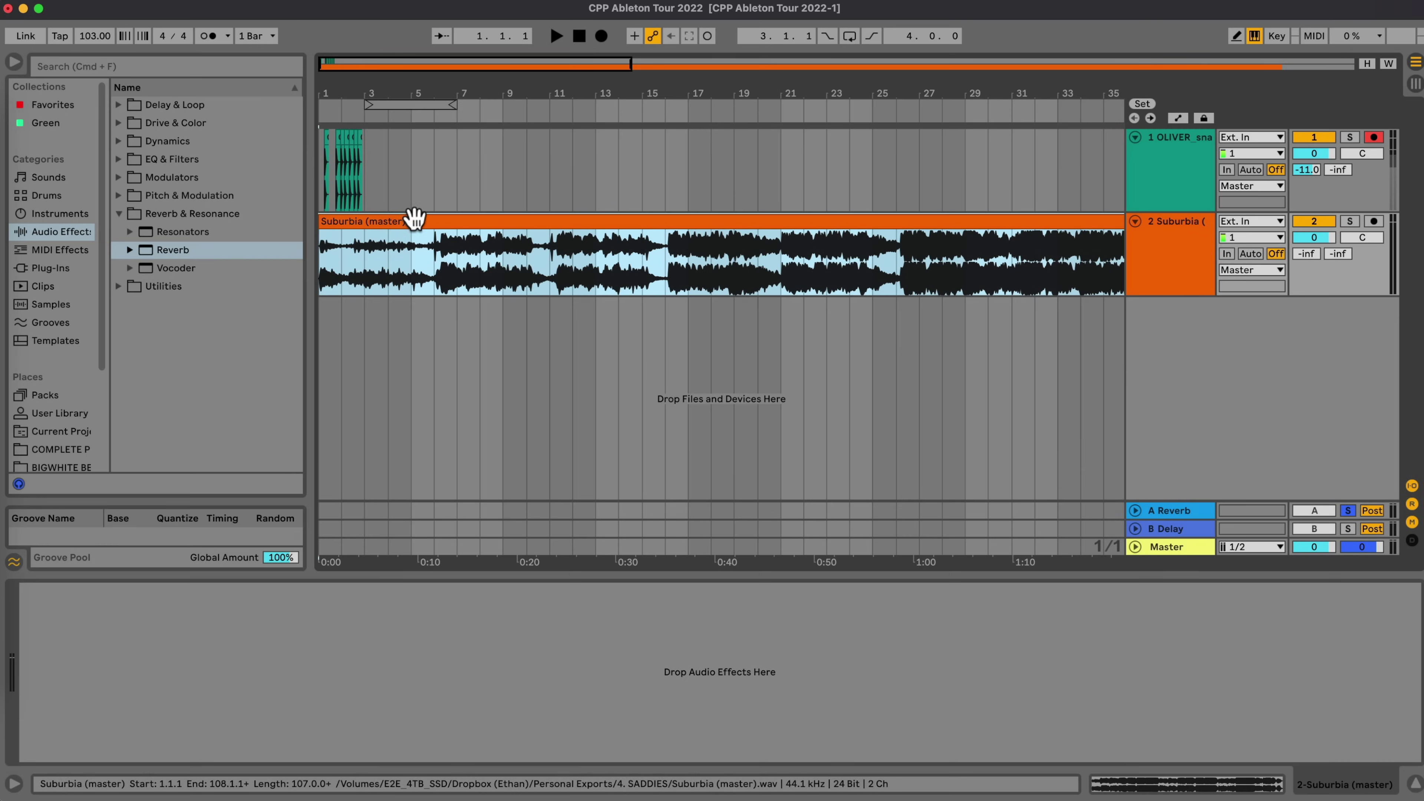
pyautogui.click(681, 68)
pyautogui.click(886, 64)
pyautogui.click(1160, 64)
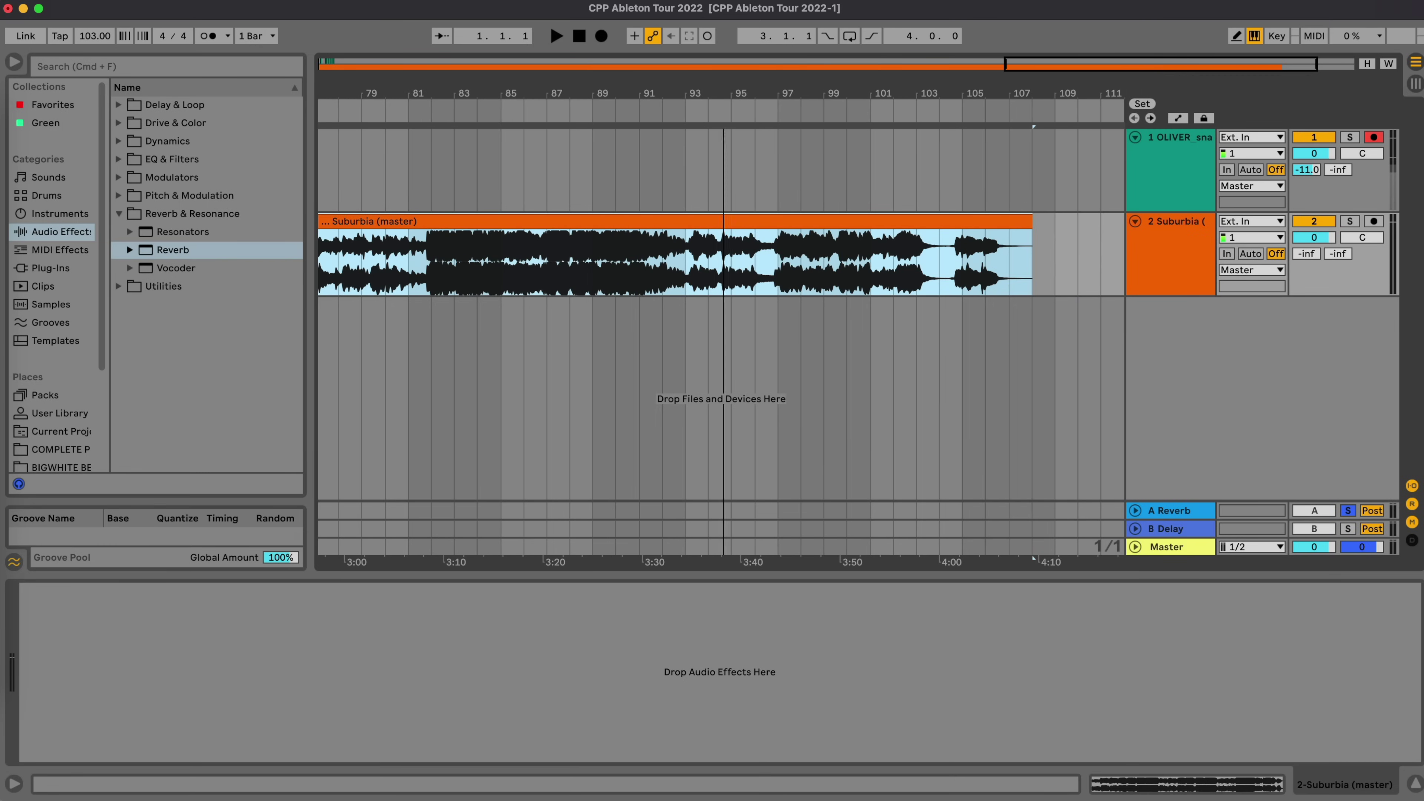
pyautogui.click(1163, 231)
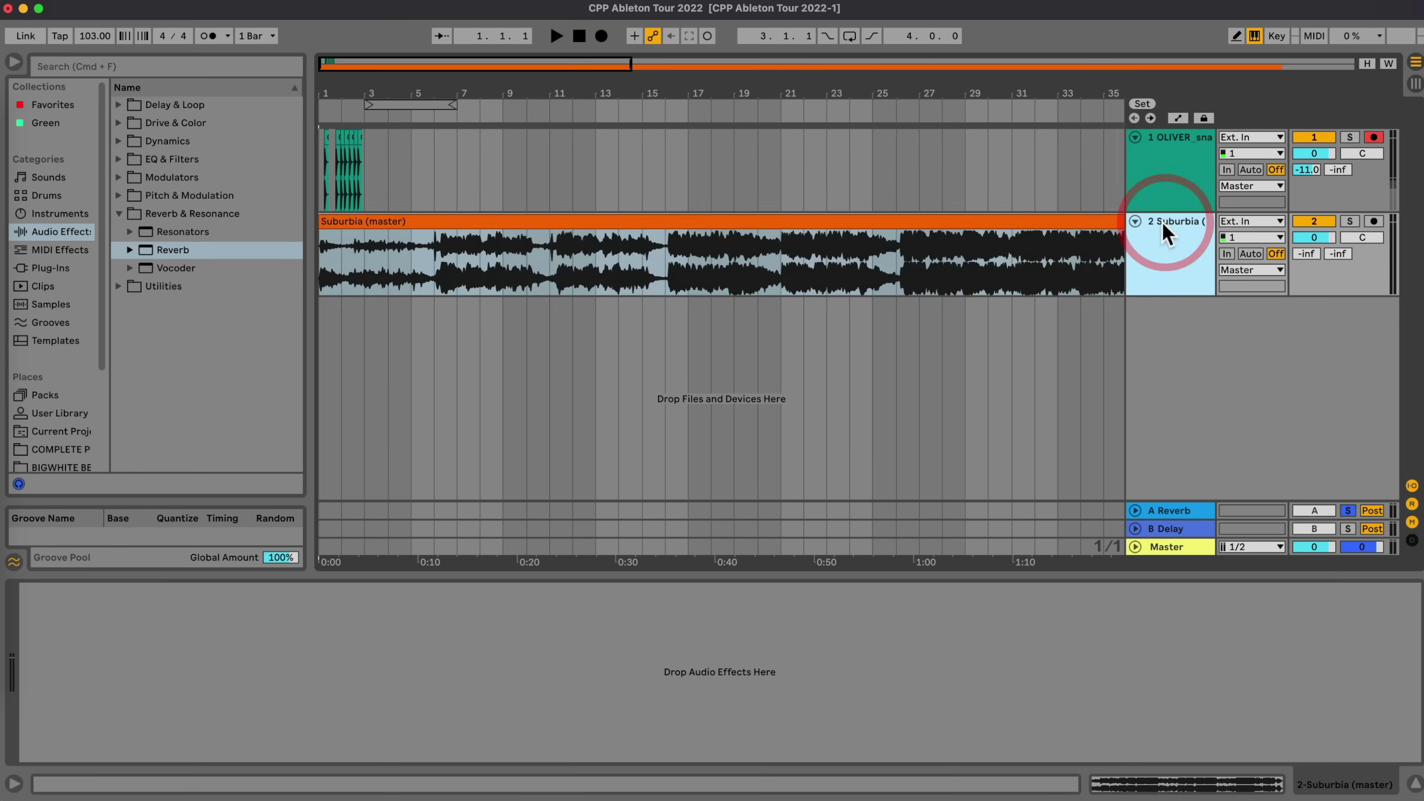
pyautogui.press('Delete')
# Step: Consolidate the six adjacent snare clips starting at 1.4 into a single clip
pyautogui.moveTo(325, 88); pyautogui.dragTo(354, 92)
pyautogui.click(433, 137)
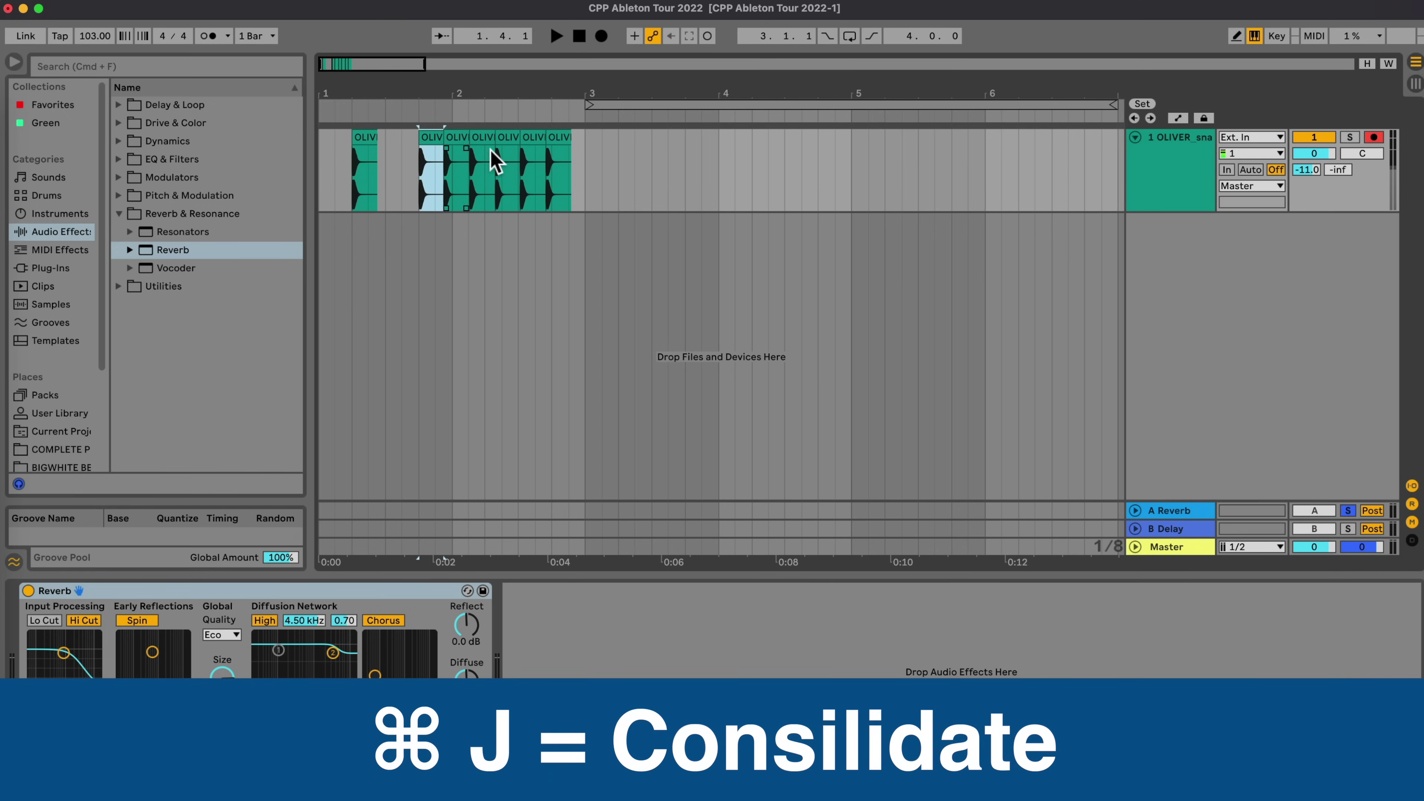
pyautogui.keyDown('shift'); pyautogui.click(555, 137); pyautogui.keyUp('shift')
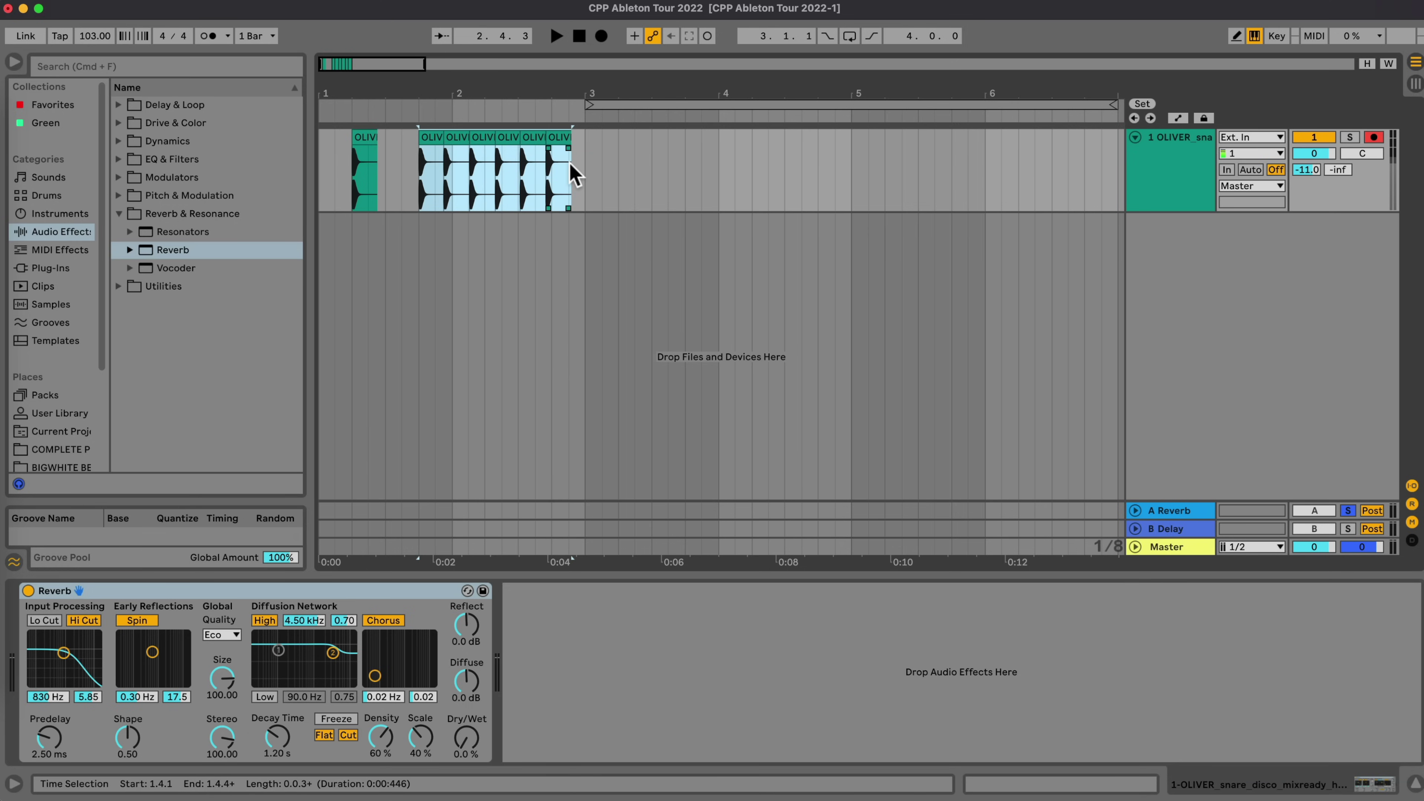
pyautogui.press('super+j')
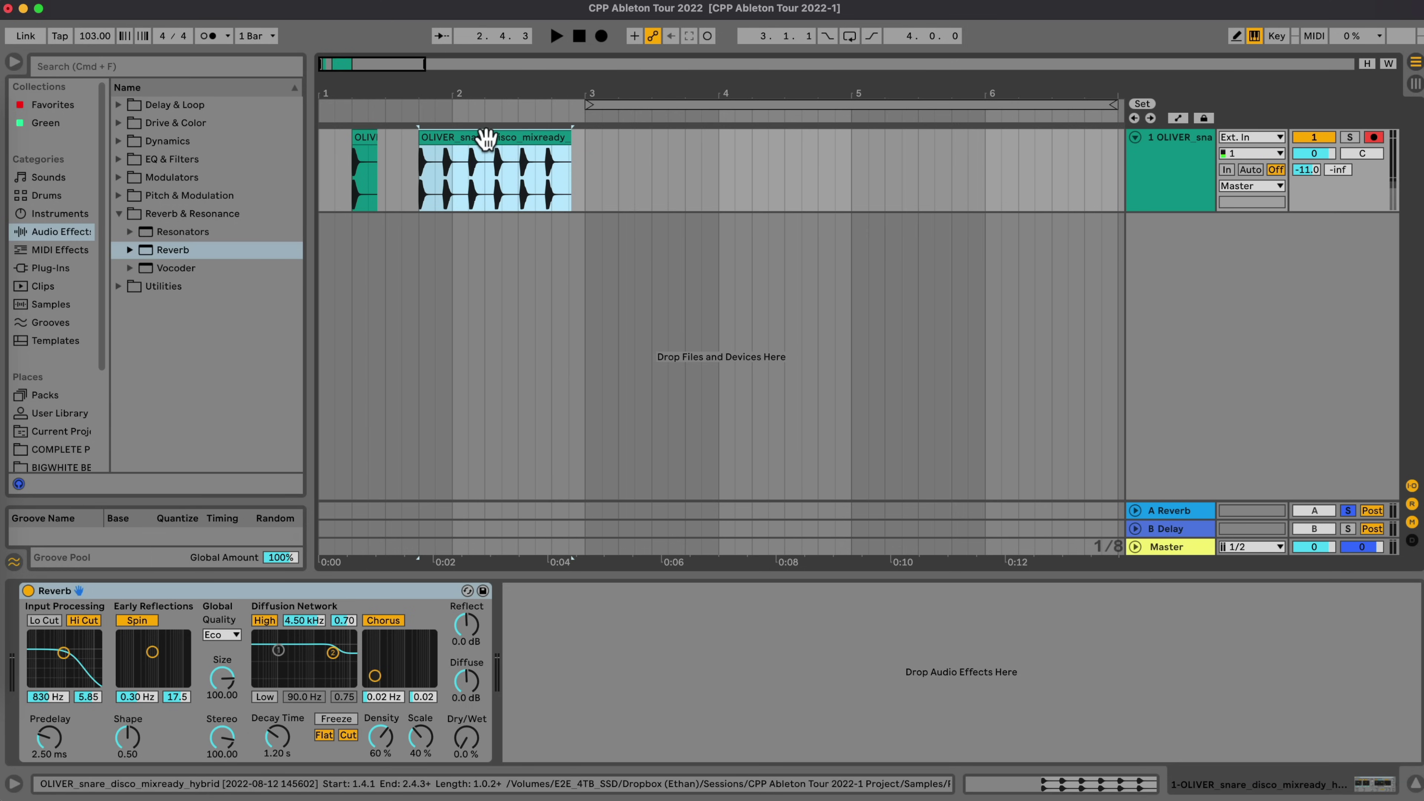
# Step: Move the consolidated snare clip to start at bar 2, undo the move and redo it
pyautogui.moveTo(486, 136); pyautogui.dragTo(618, 185)
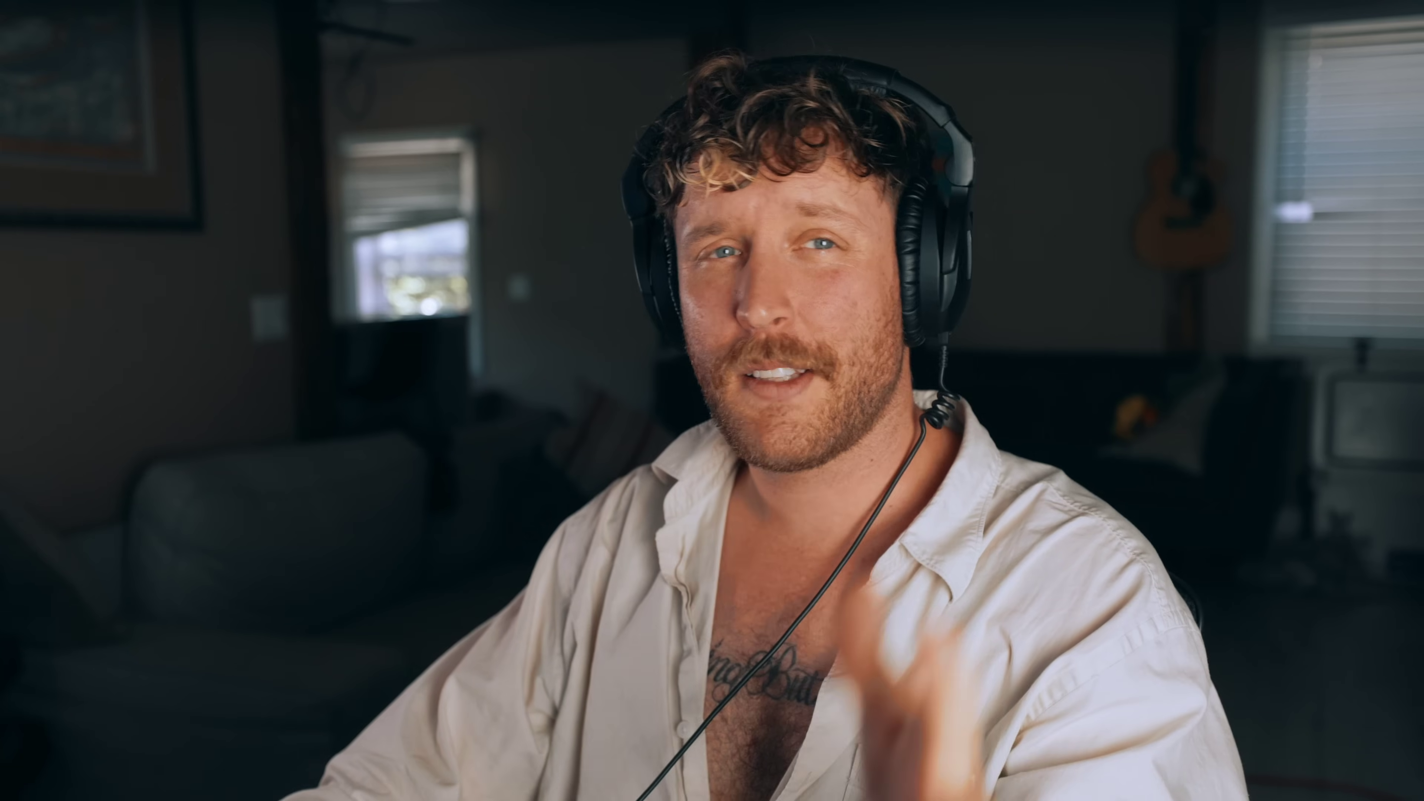
pyautogui.click(620, 186)
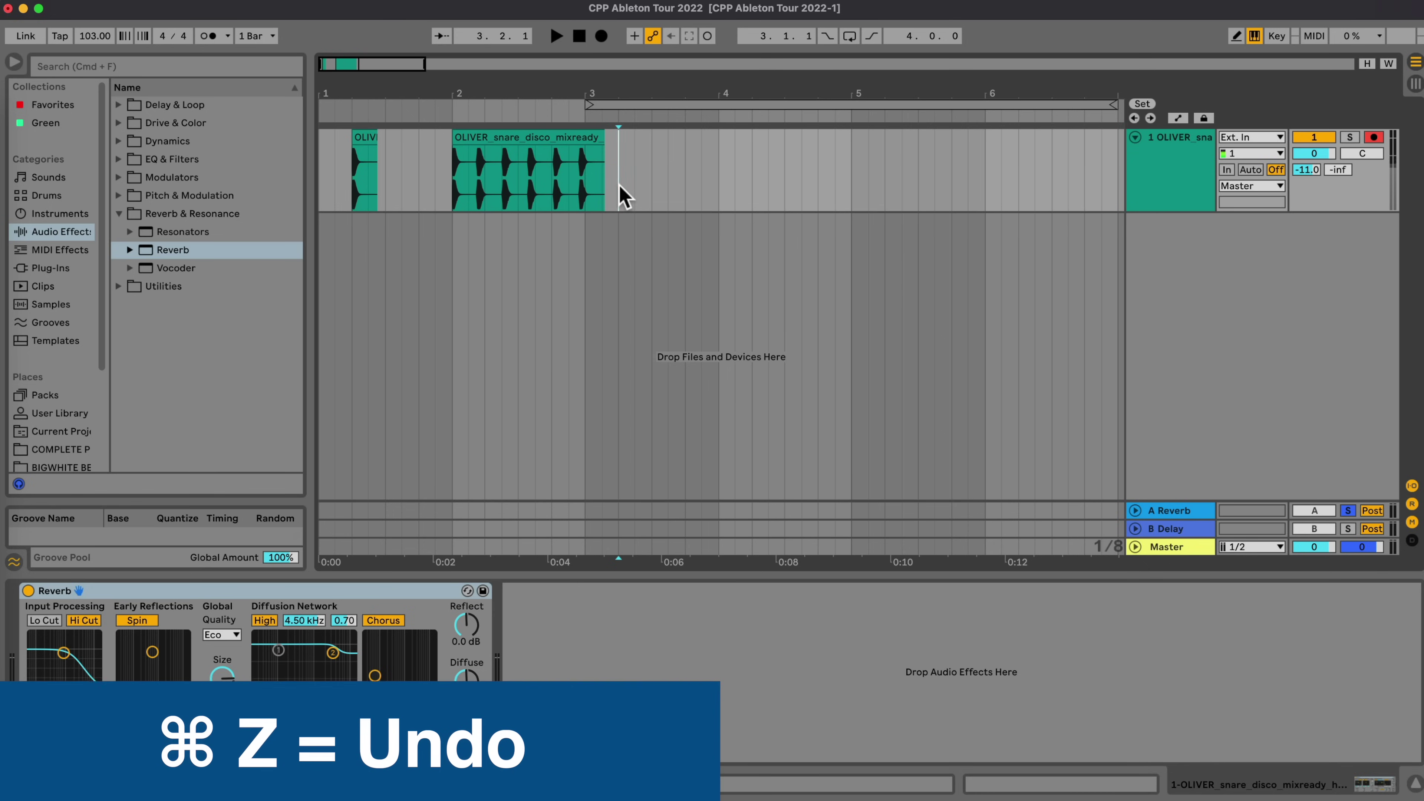
pyautogui.press('super+z')
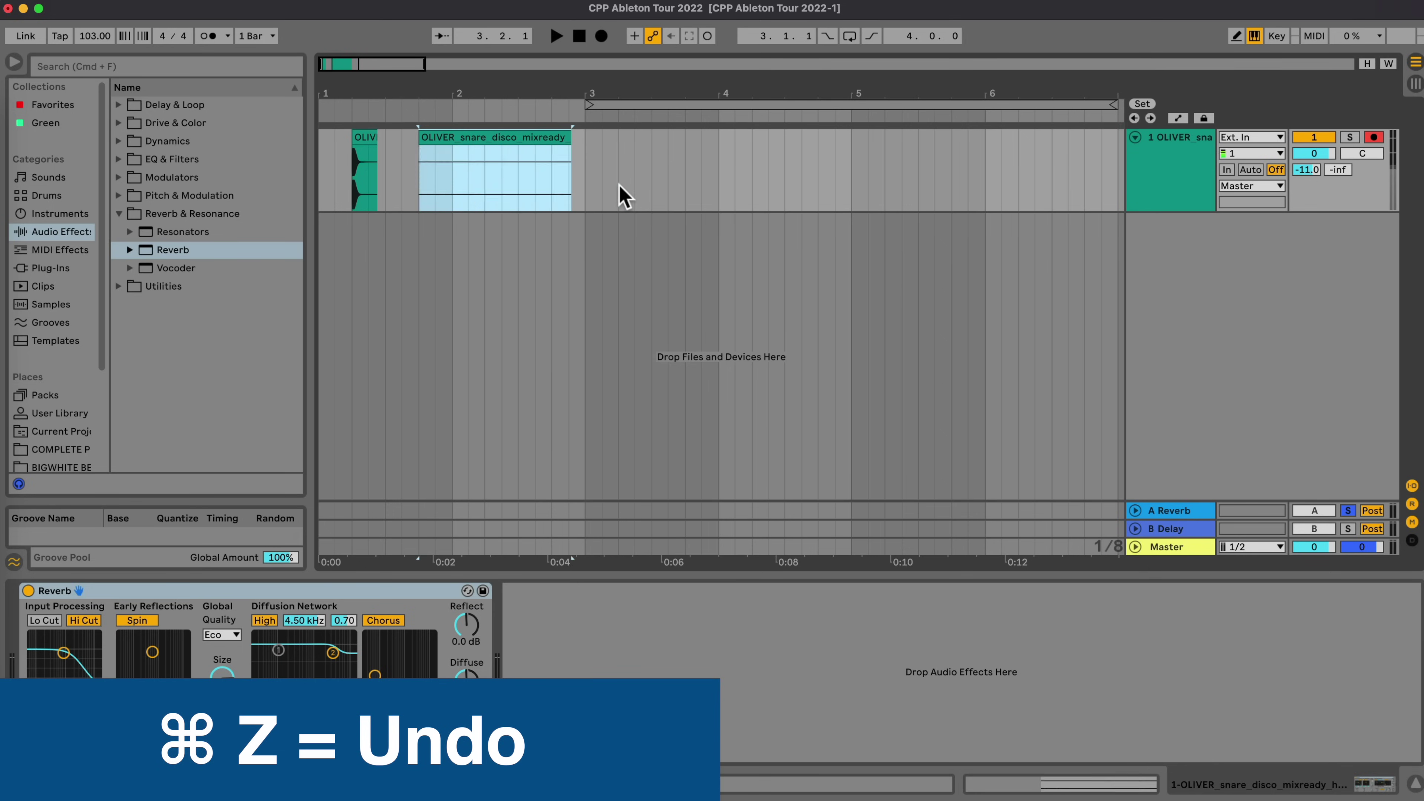
pyautogui.press('super+shift+z')
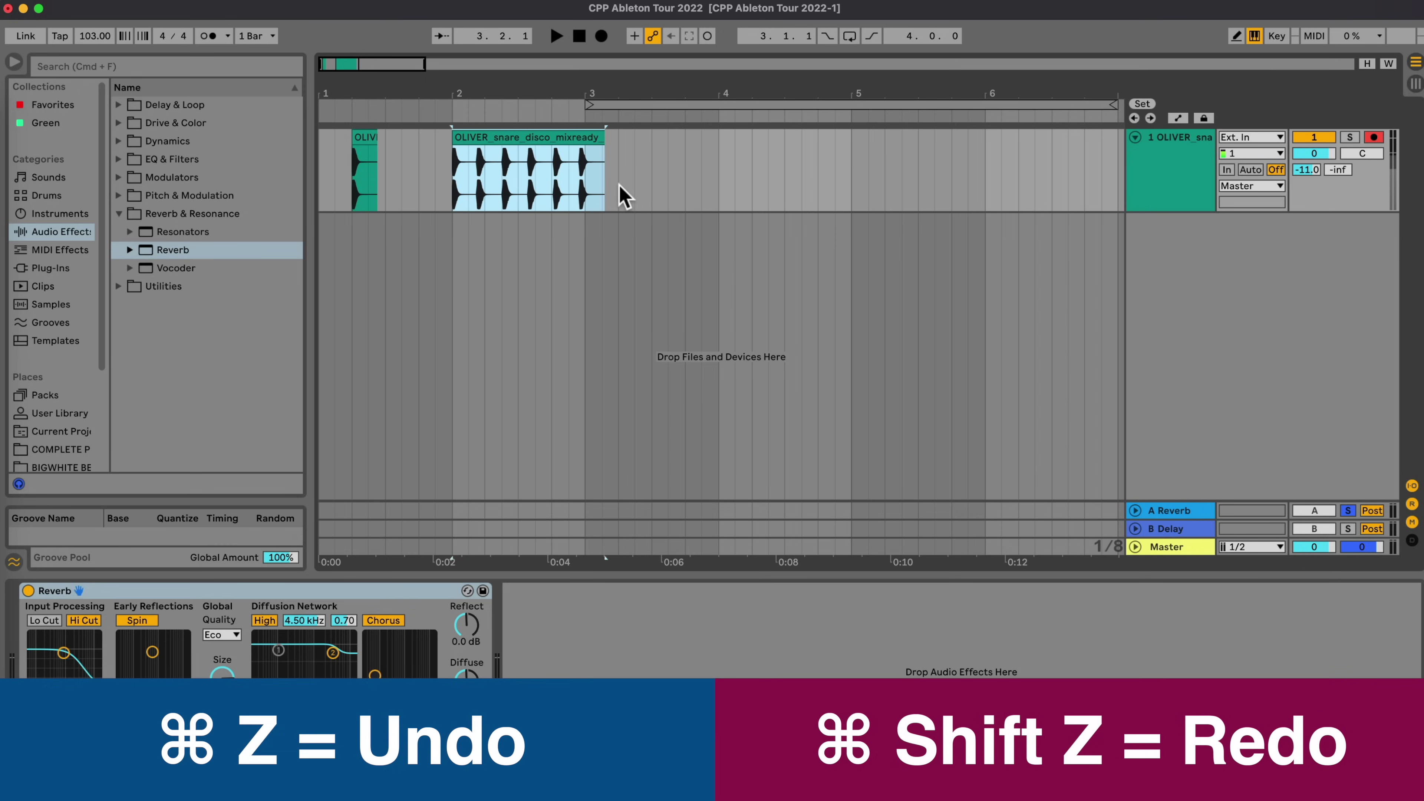
# Step: Try raising the Reverb's Dry/Wet to 23 % on the snare track with playback, and undo the change
pyautogui.click(465, 349)
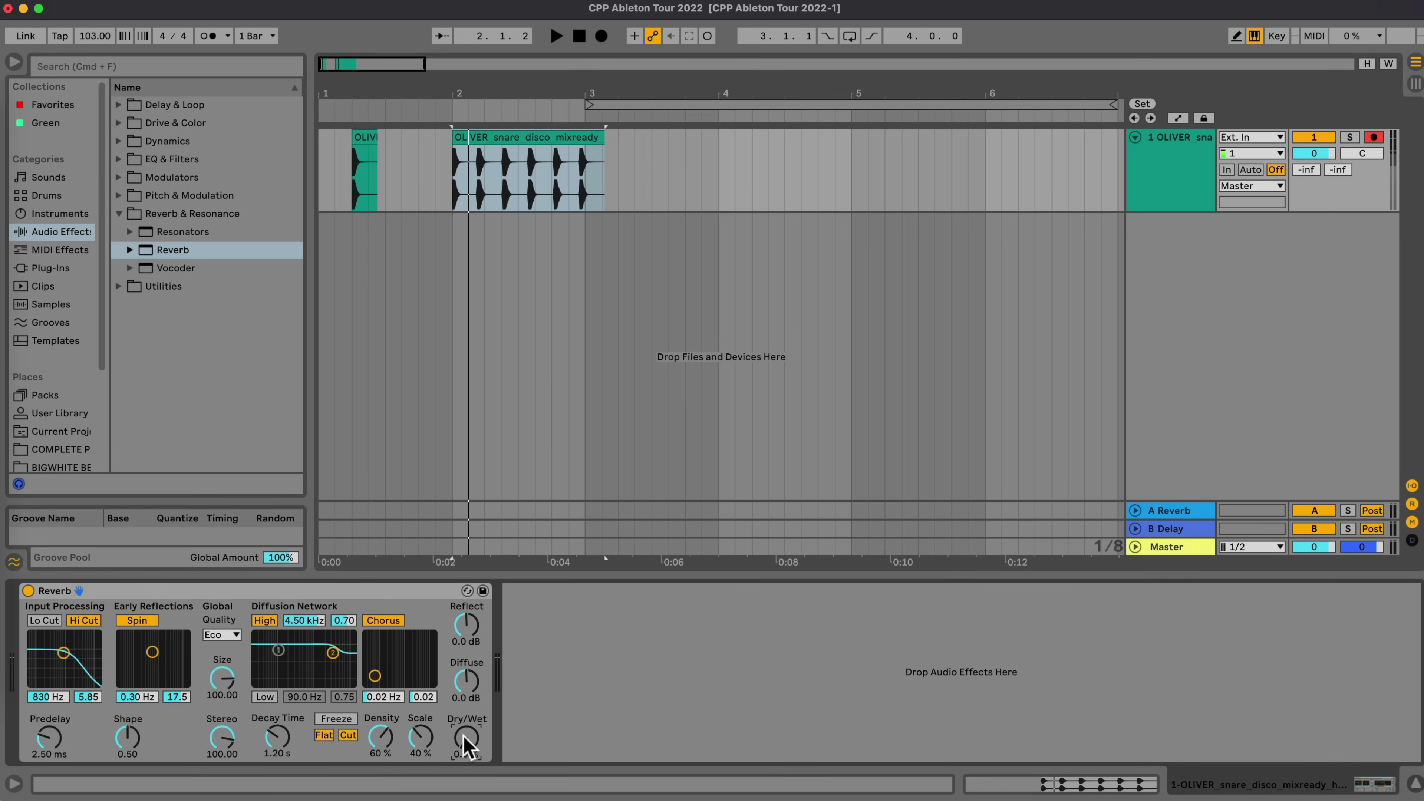
pyautogui.press('space')
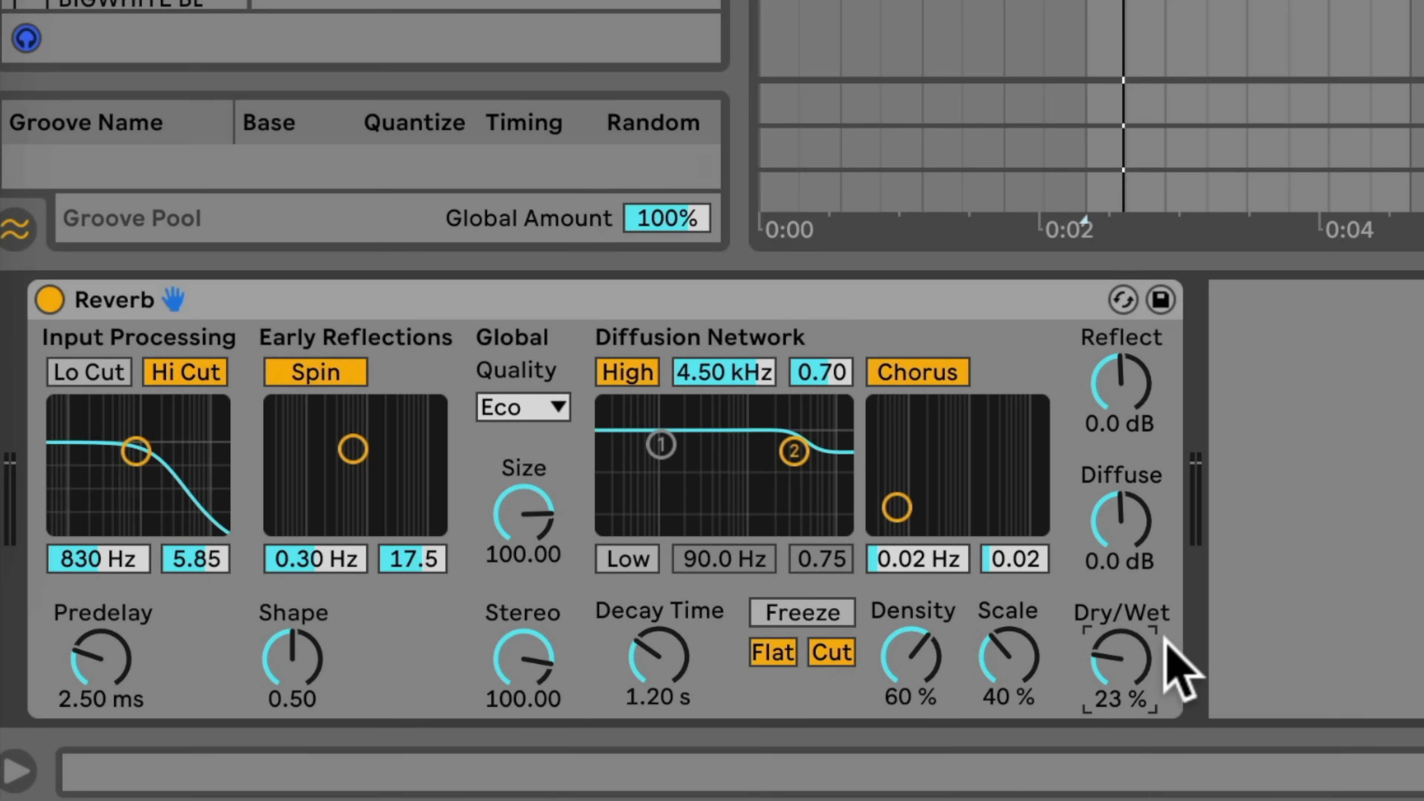
pyautogui.press('super+z')
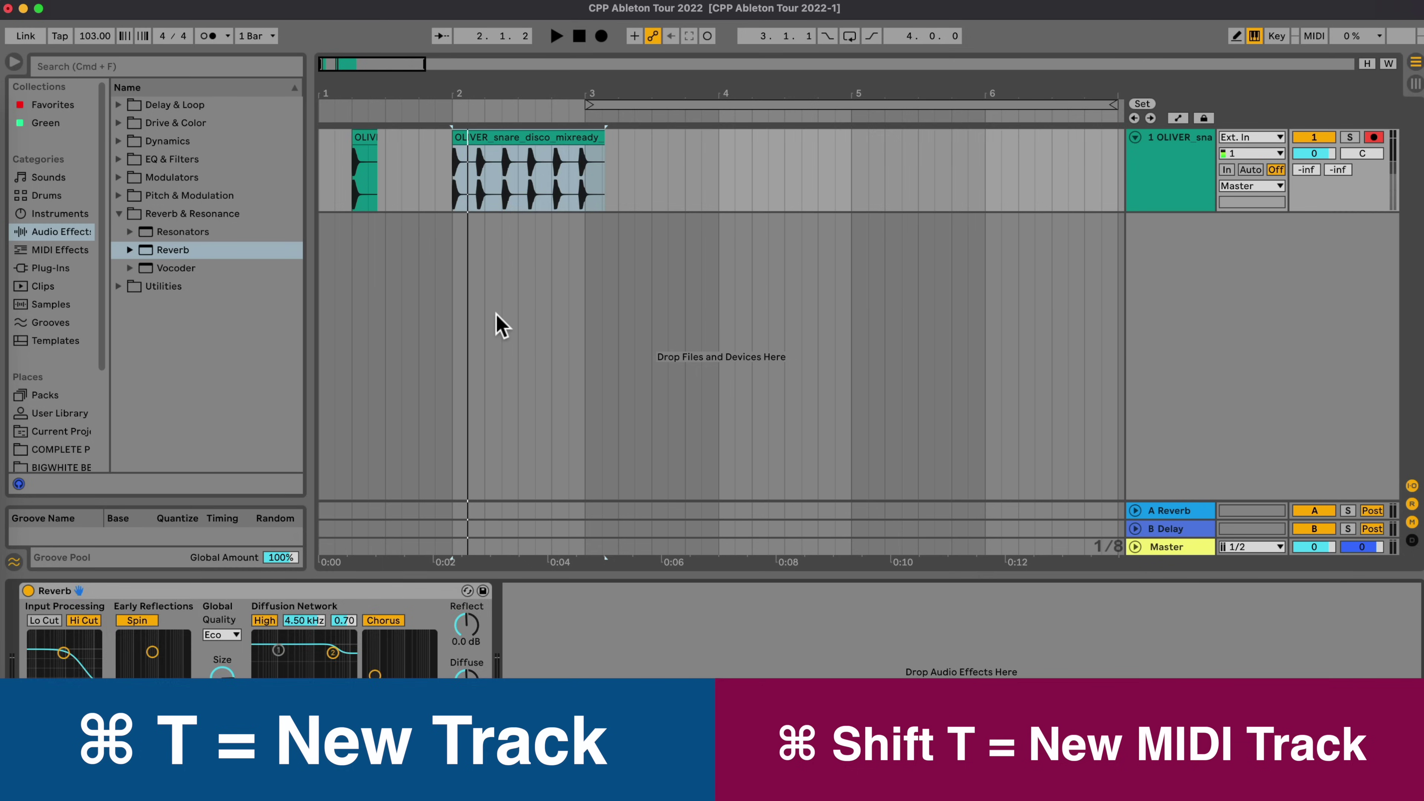
# Step: Add a new audio track and a new MIDI track below the snare track
pyautogui.press('super+t')
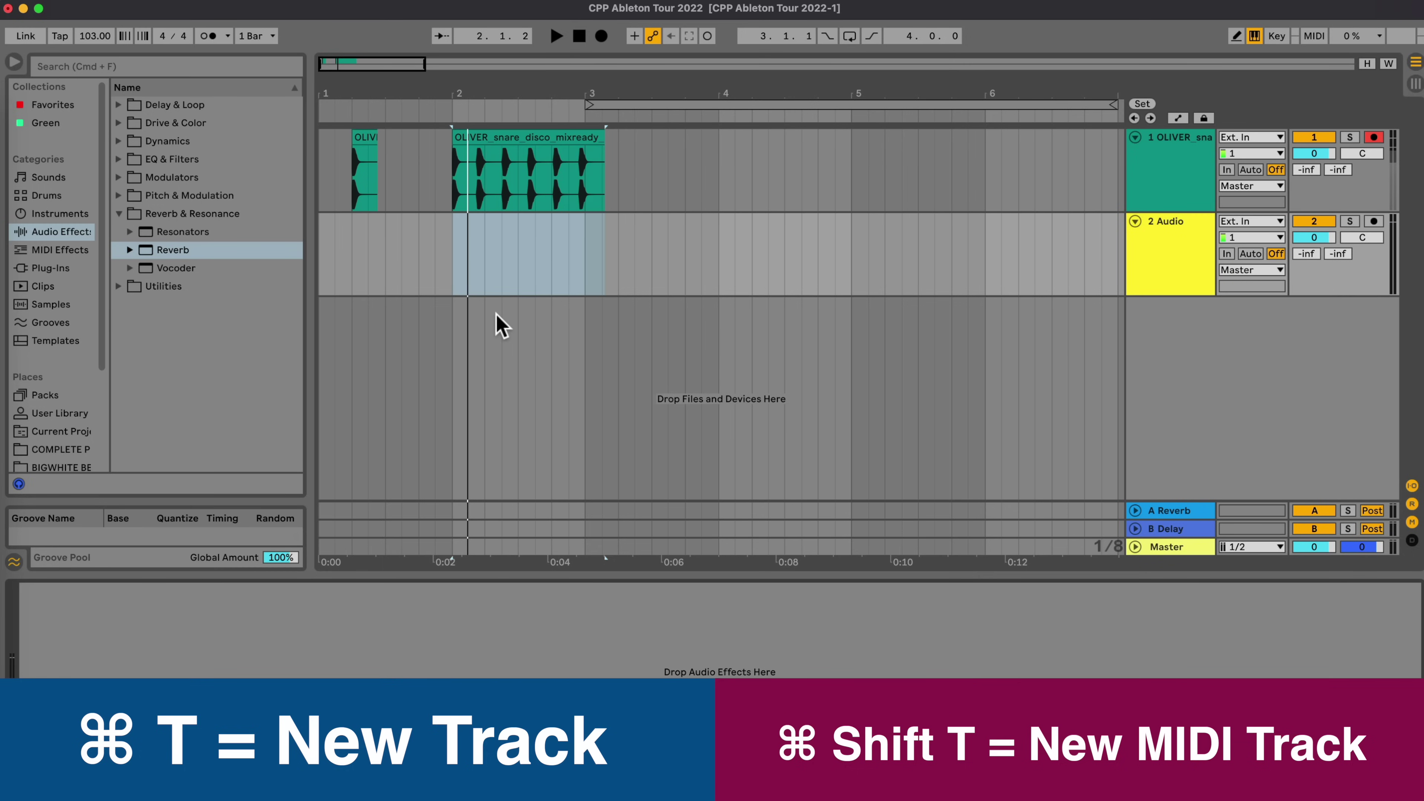
pyautogui.press('super+shift+t')
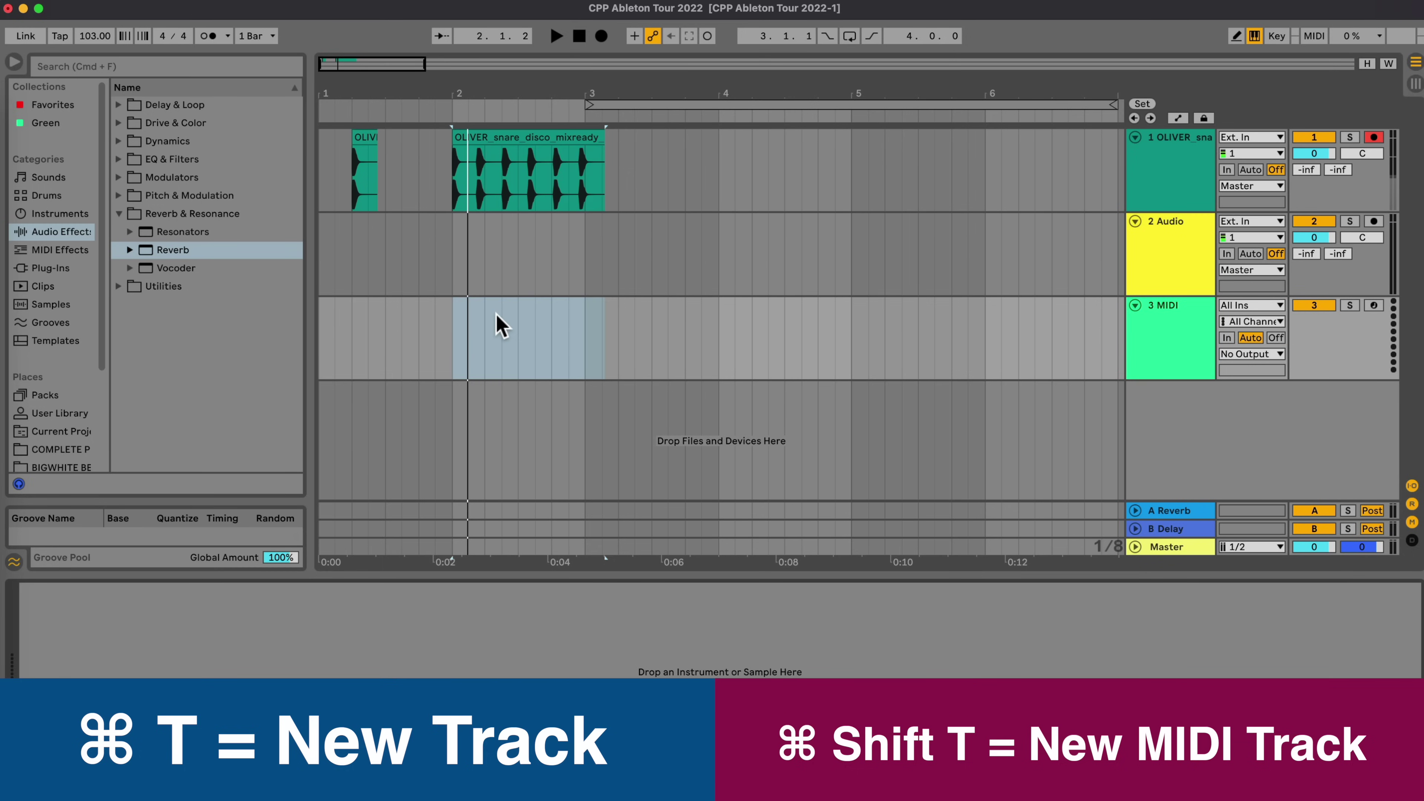
# Step: Select the time range from 2.1.1 to 4.1.1 on the empty audio track, followed by the same range on the MIDI track
pyautogui.click(455, 442)
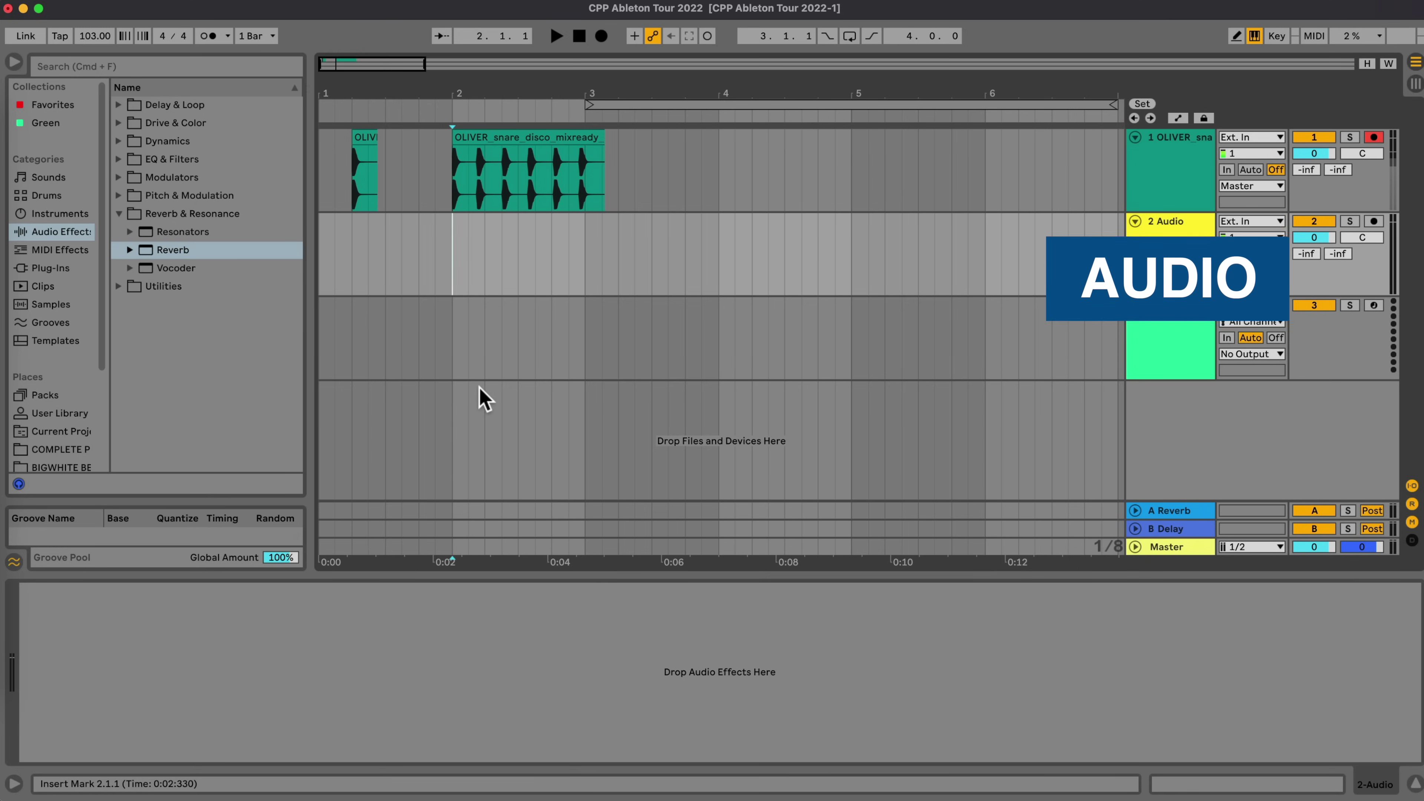
pyautogui.moveTo(456, 262); pyautogui.dragTo(679, 292)
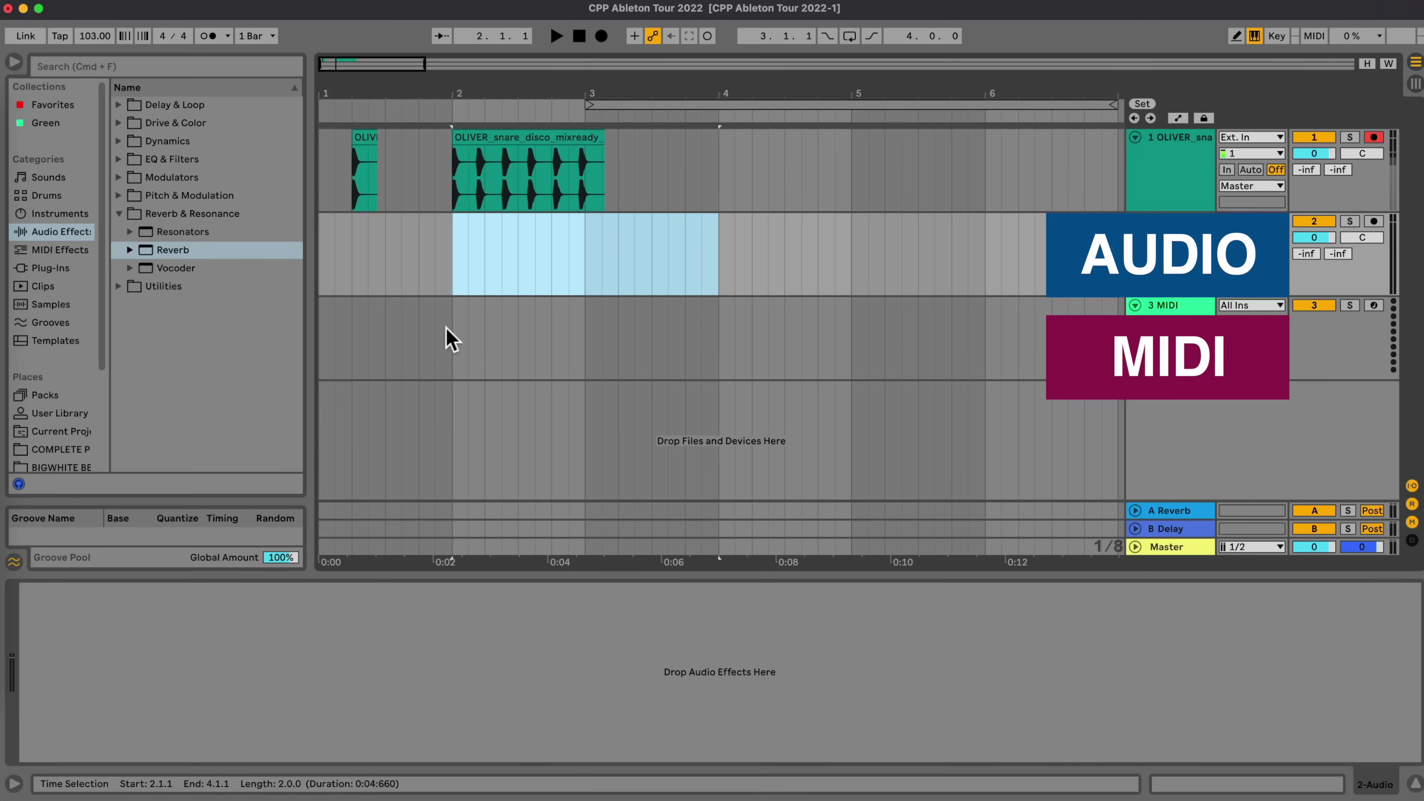
pyautogui.moveTo(451, 335); pyautogui.dragTo(666, 339)
pyautogui.click(708, 352)
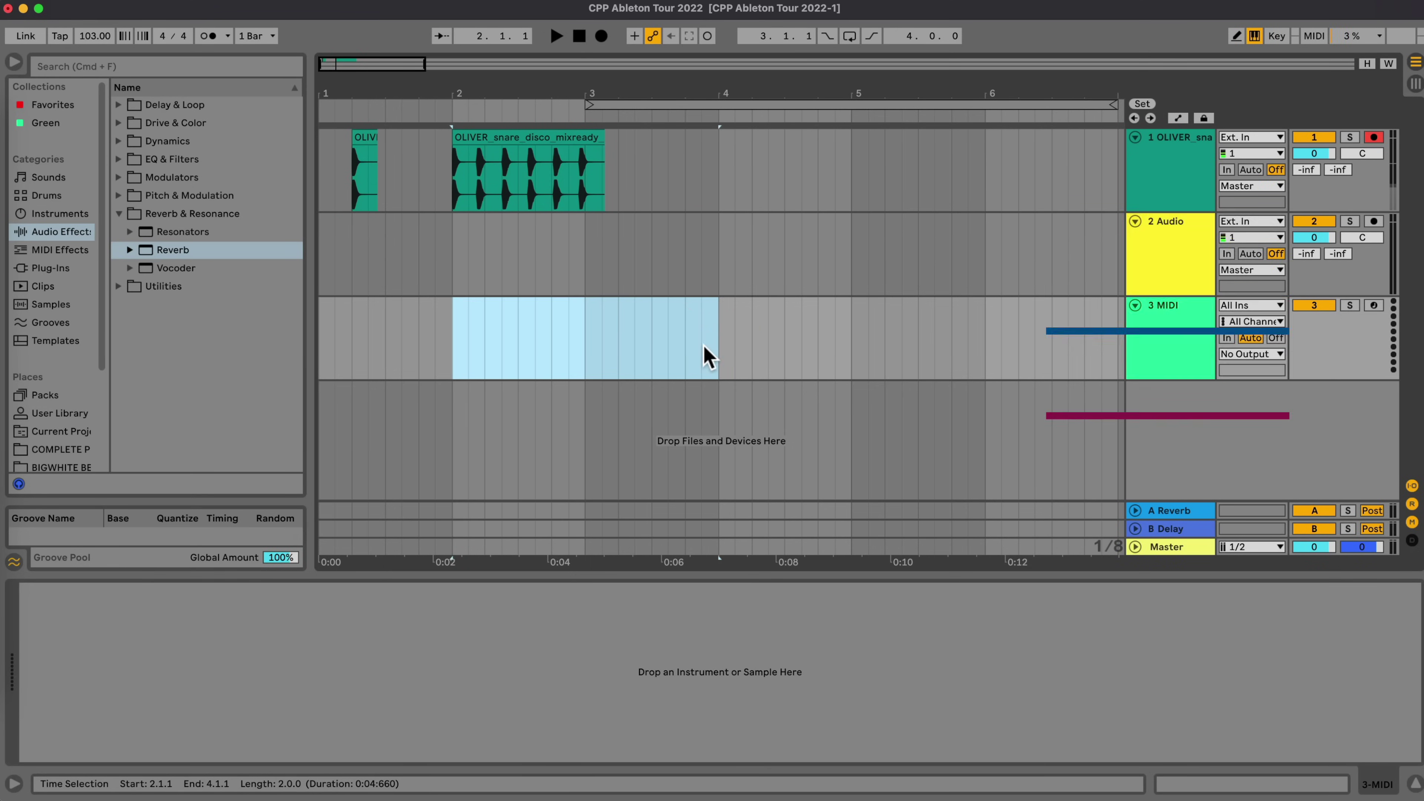